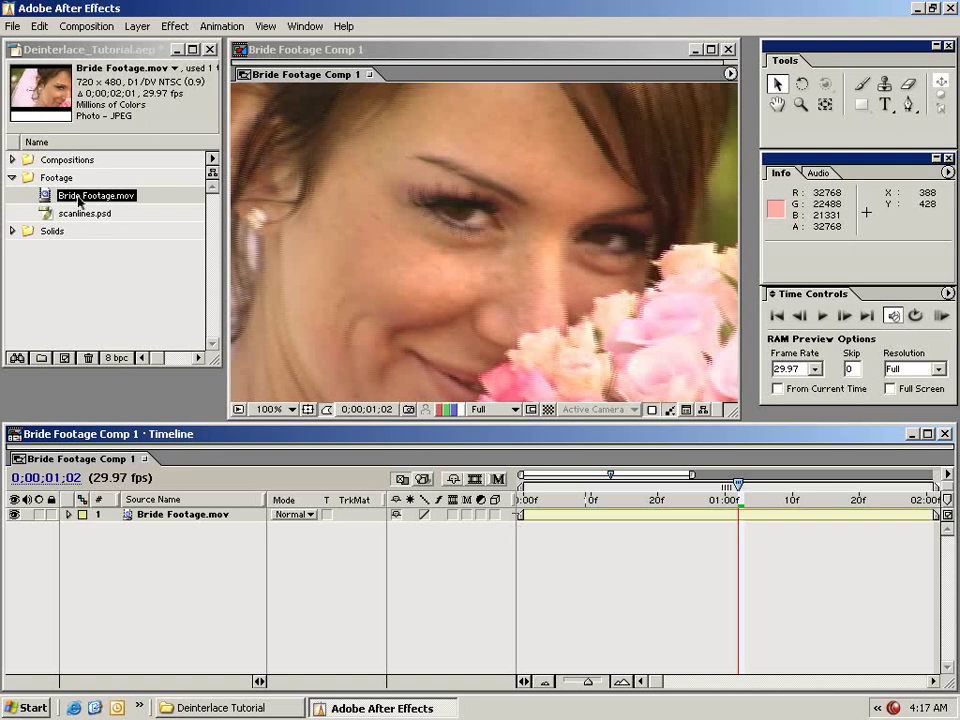
Set Separate Fields to Lower Field First in the footage interpretation of Bride Footage.mov
right_click(79, 201)
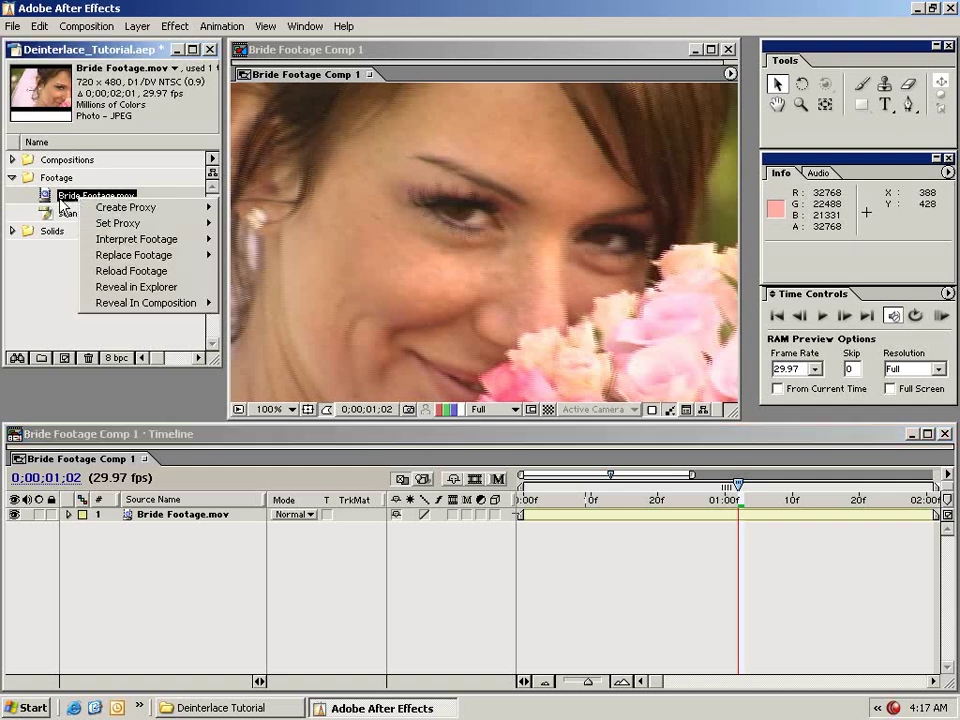
mouse_move(122, 242)
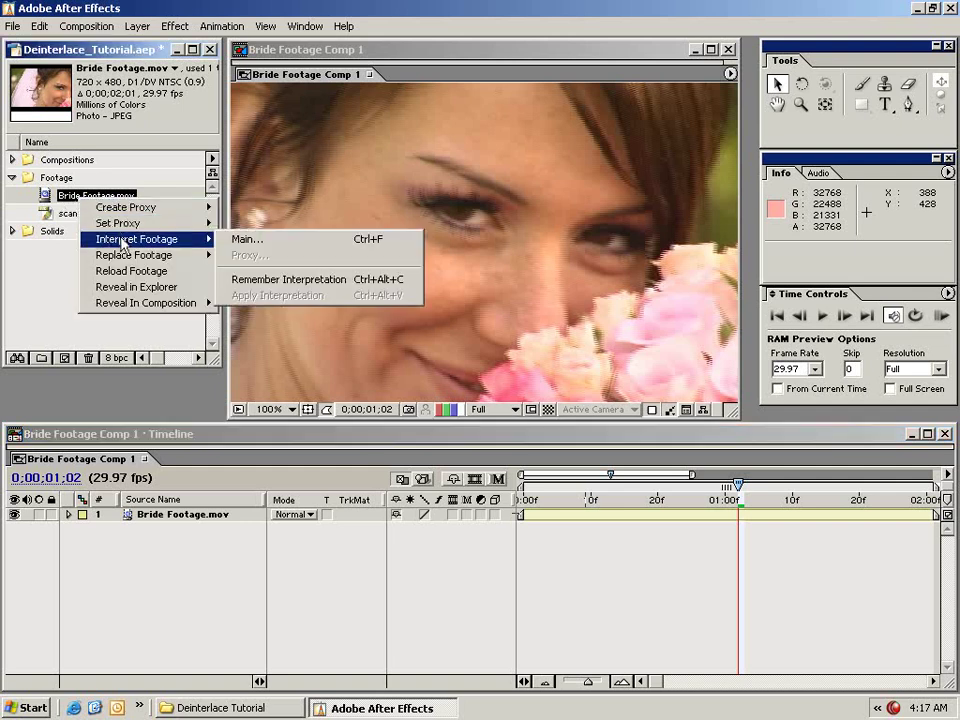
click(242, 239)
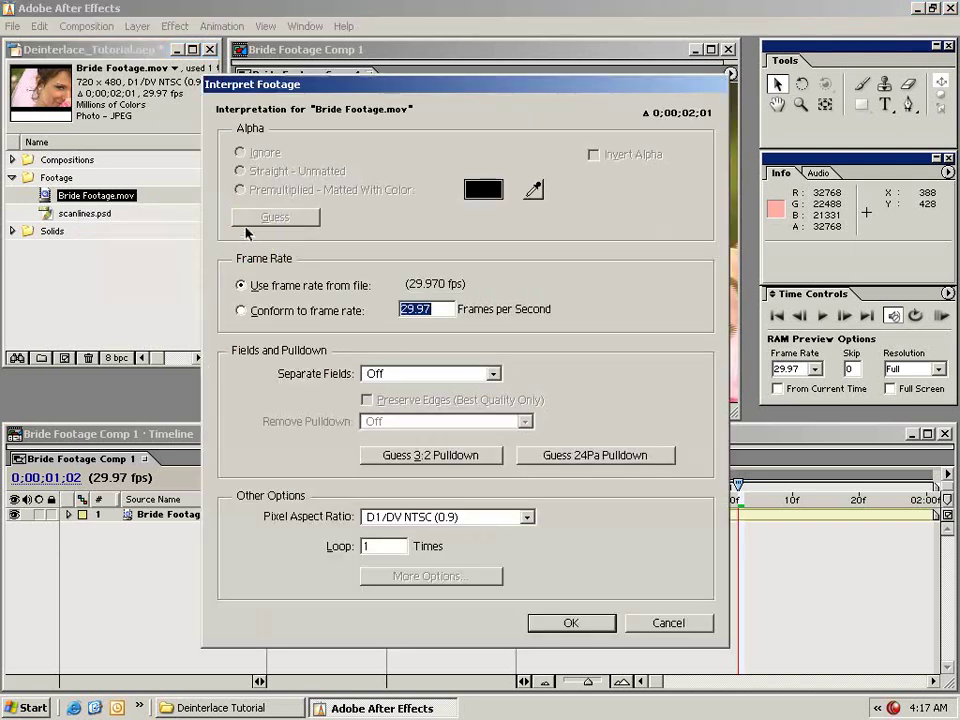
drag(397, 93, 358, 94)
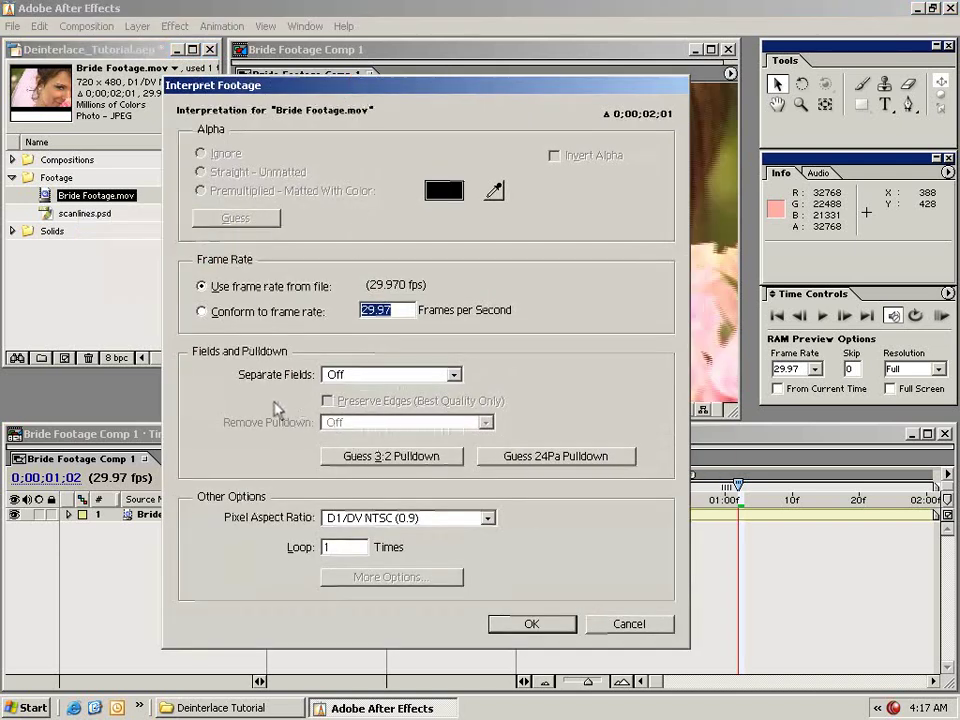
click(350, 378)
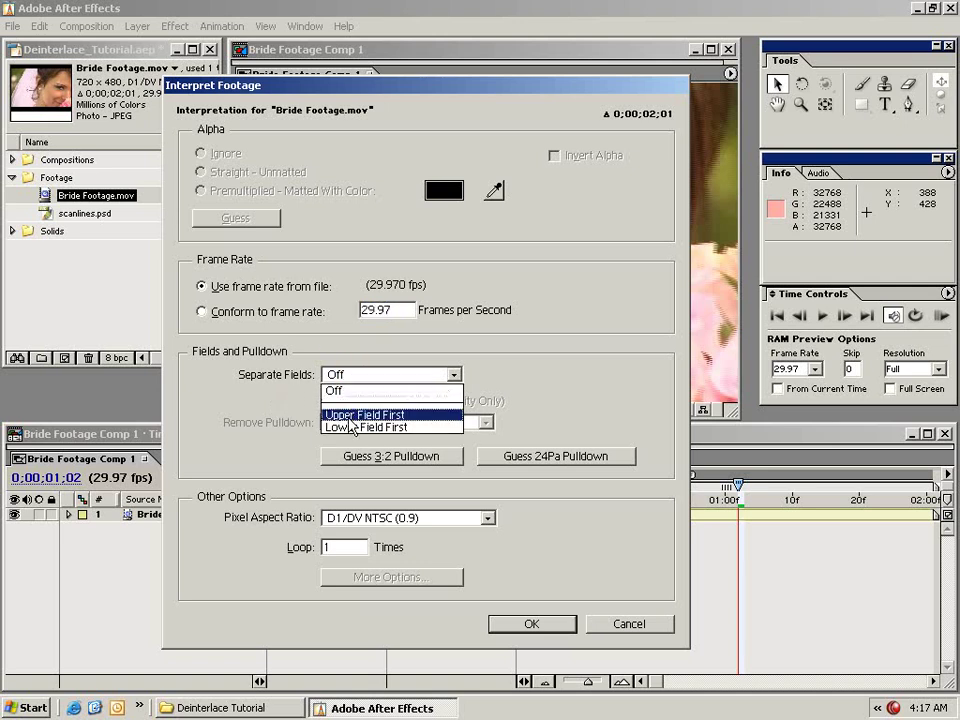
click(352, 426)
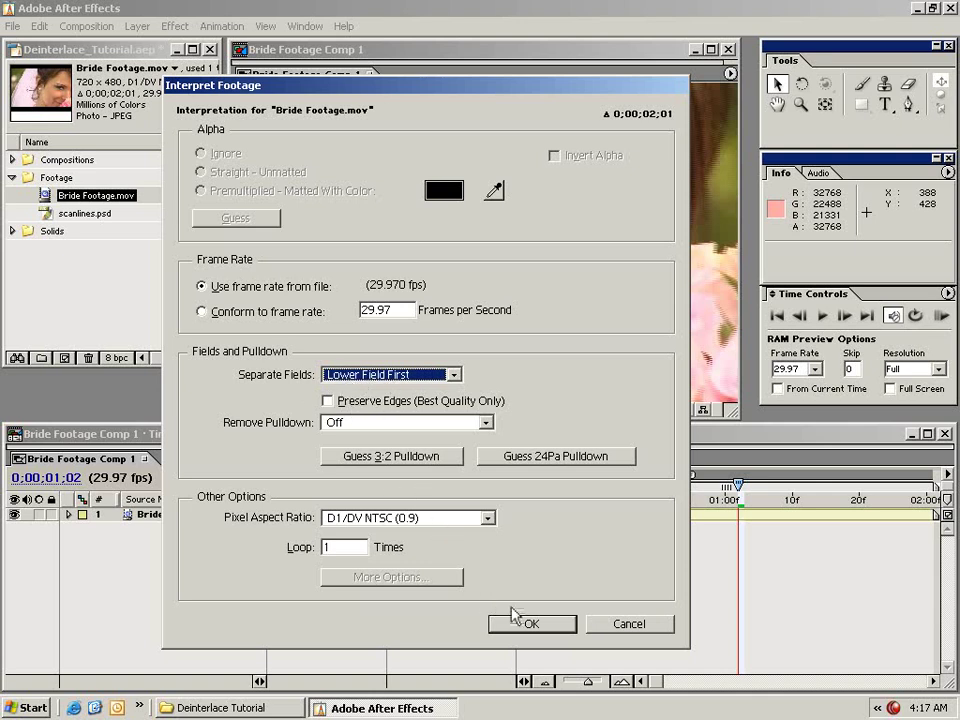
Return Separate Fields for Bride Footage.mov to Off and accept the interpretation settings
click(345, 374)
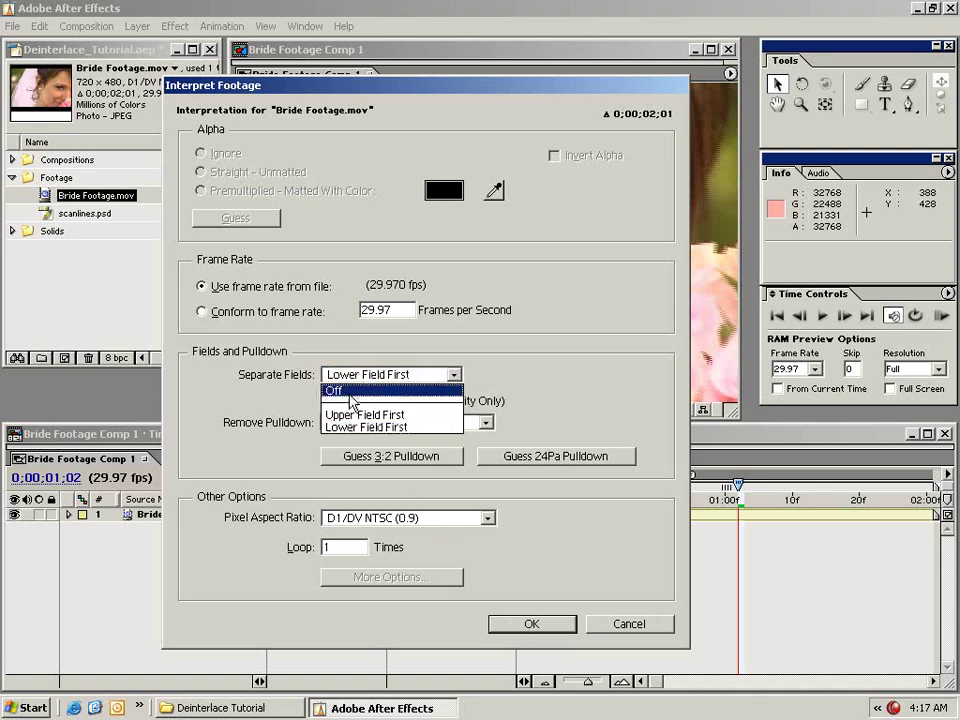
click(353, 391)
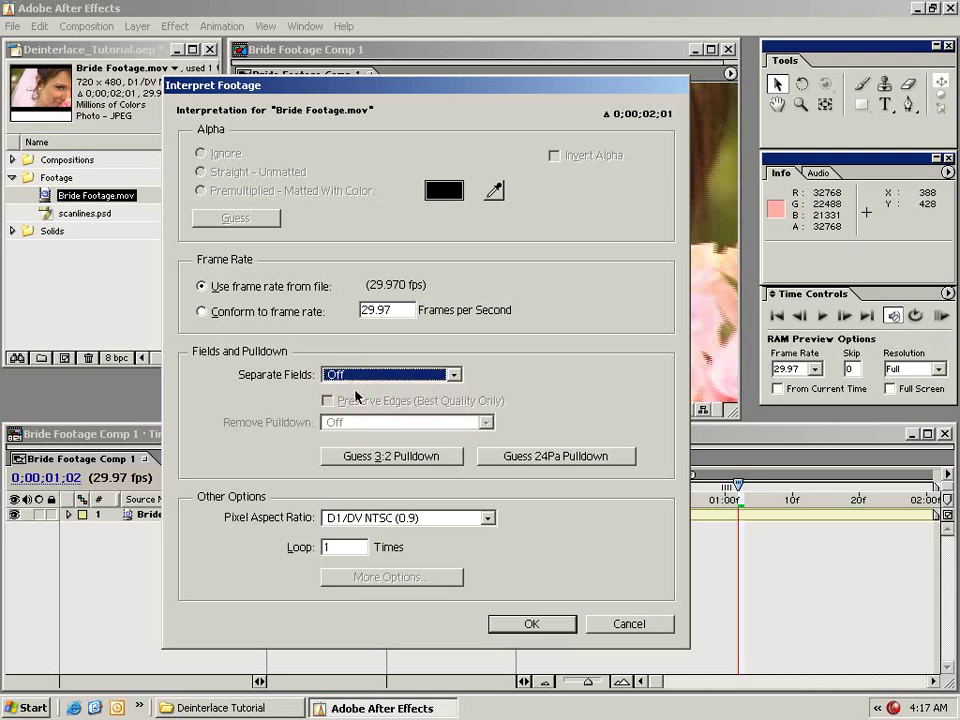
click(570, 623)
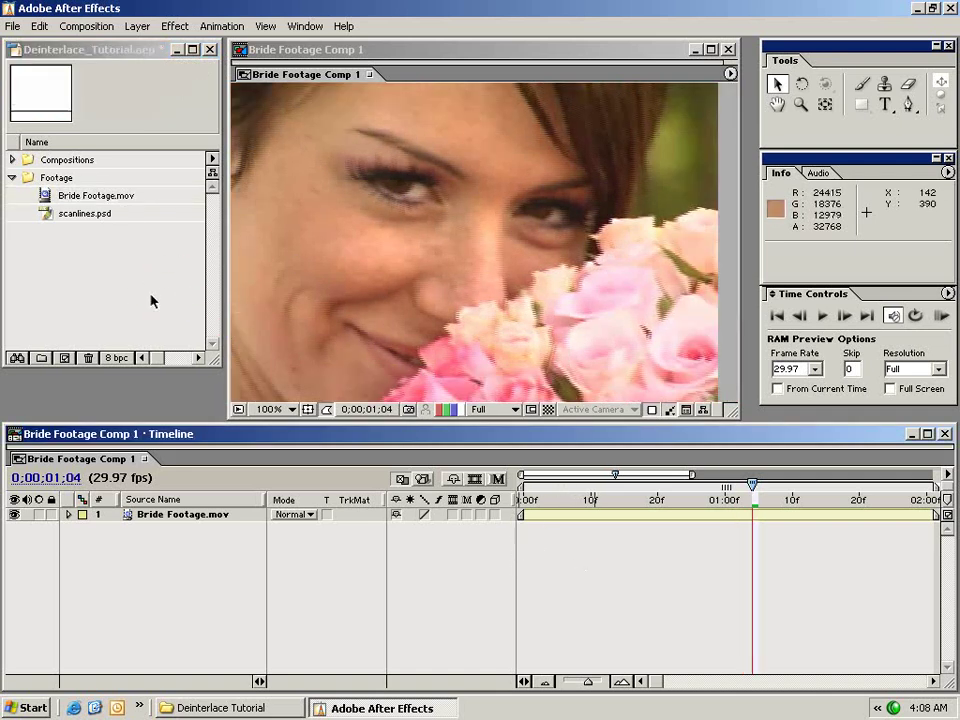
Preview the scanlines.psd footage on its own and close the preview again
double_click(48, 213)
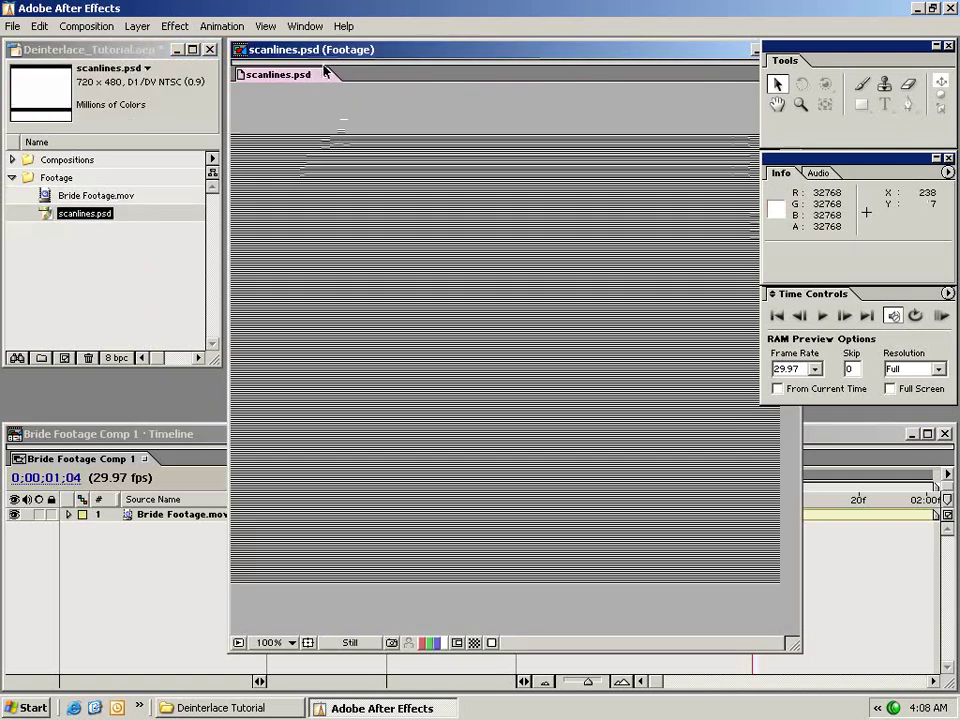
drag(385, 57, 352, 88)
click(283, 101)
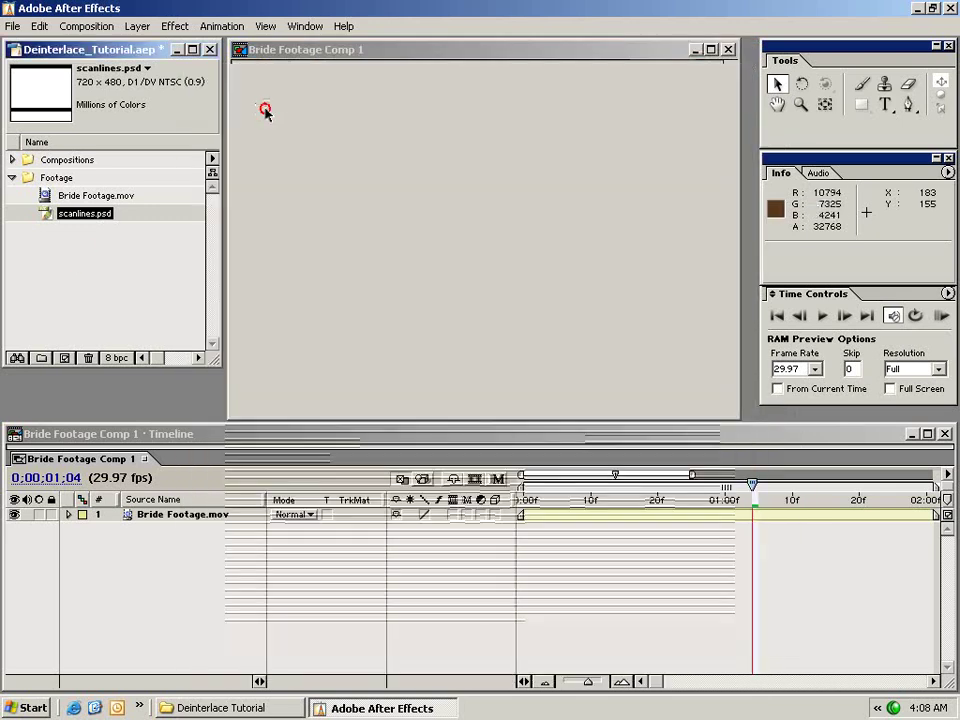
Add scanlines.psd to Bride Footage Comp 1 as a layer above Bride Footage.mov
click(37, 222)
drag(48, 216, 478, 506)
click(562, 555)
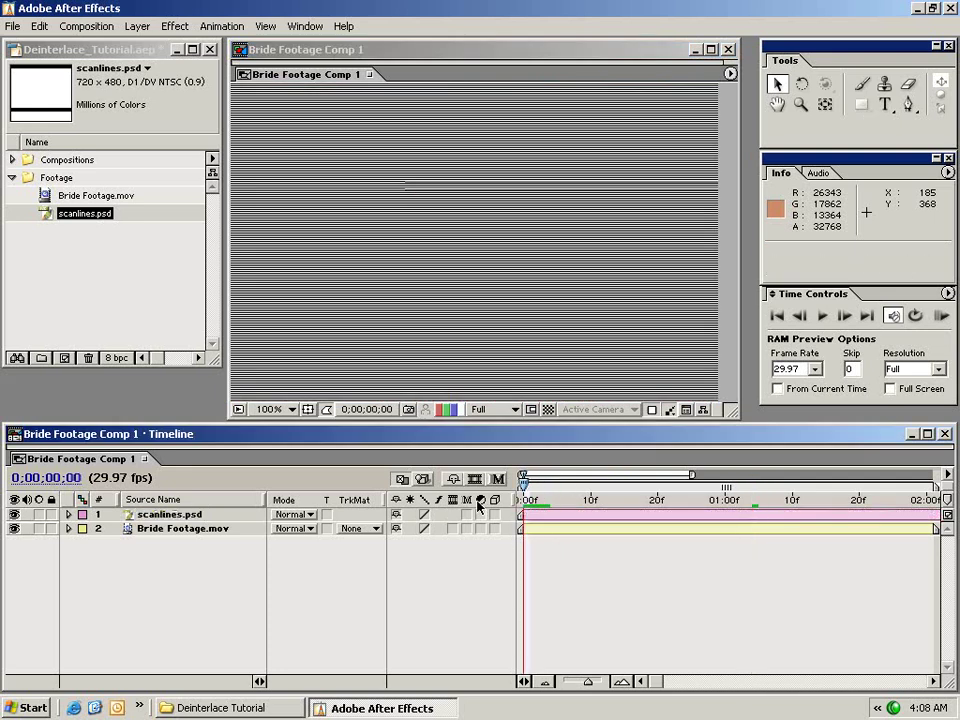
Set the track matte of the Bride Footage.mov layer to Luma Matte "scanlines.psd"
click(192, 529)
click(362, 529)
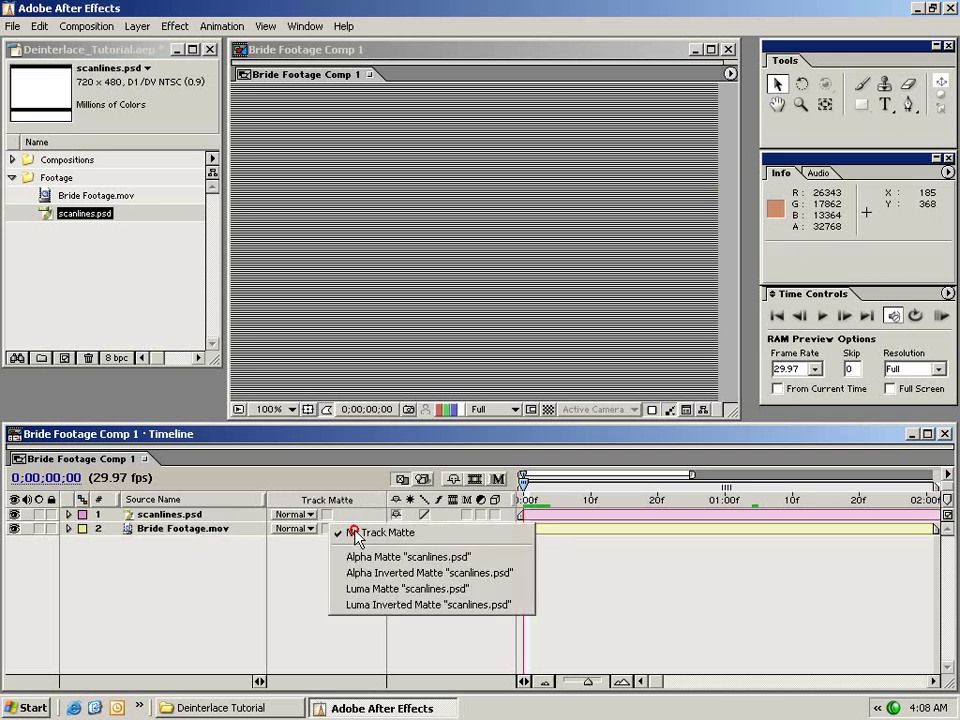
click(490, 590)
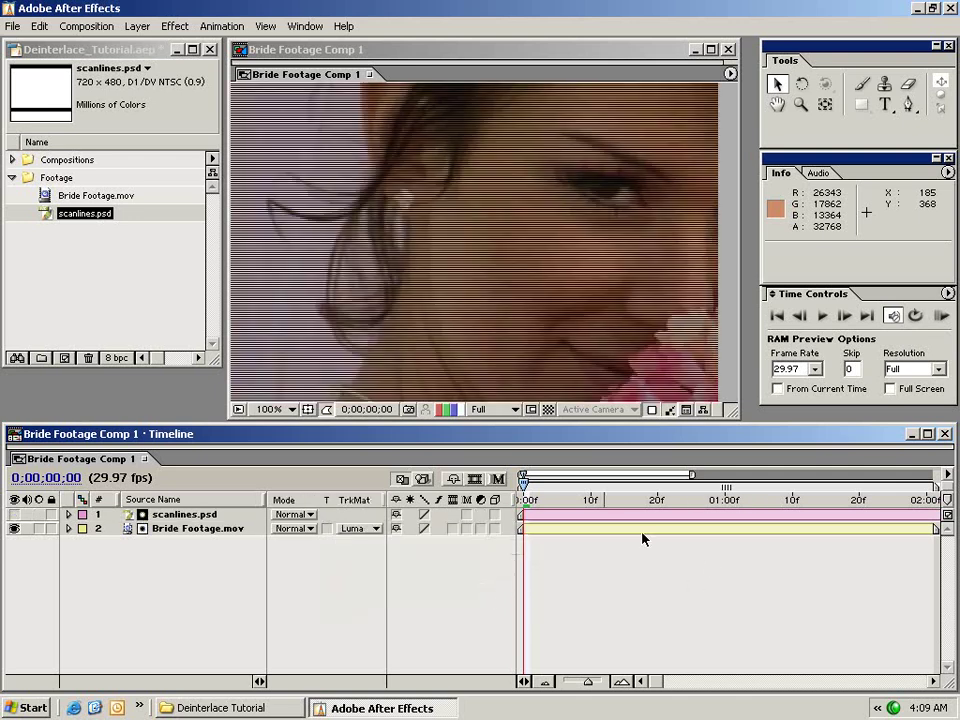
Try Luma Inverted Matte "scanlines.psd" on the Bride Footage.mov layer, and switch its track matte back to Luma Matte
drag(437, 124, 452, 358)
drag(617, 350, 571, 115)
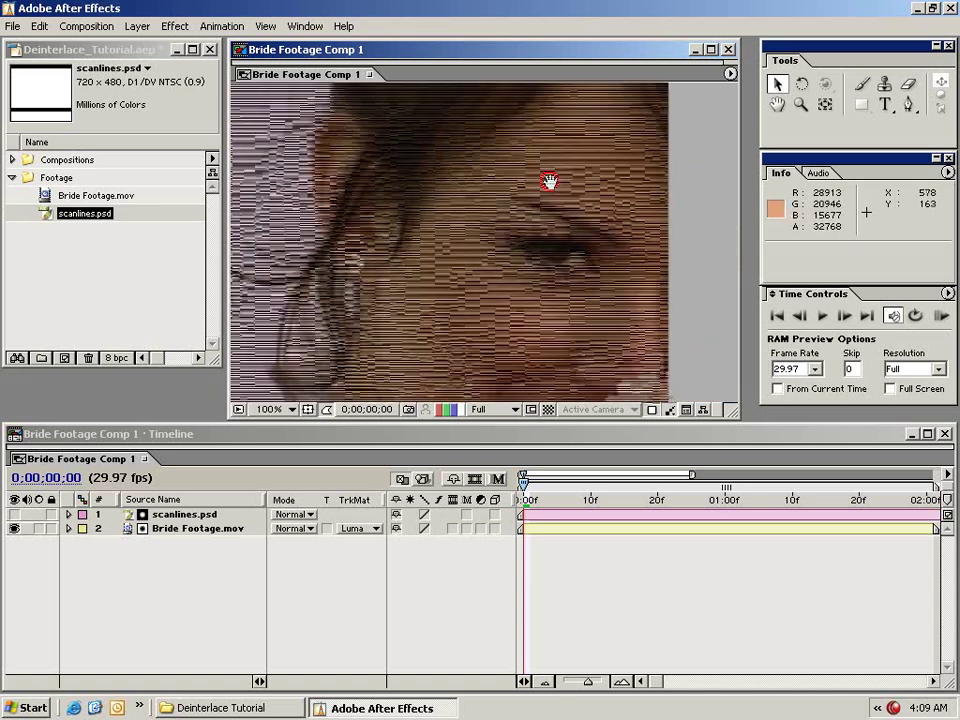
click(360, 528)
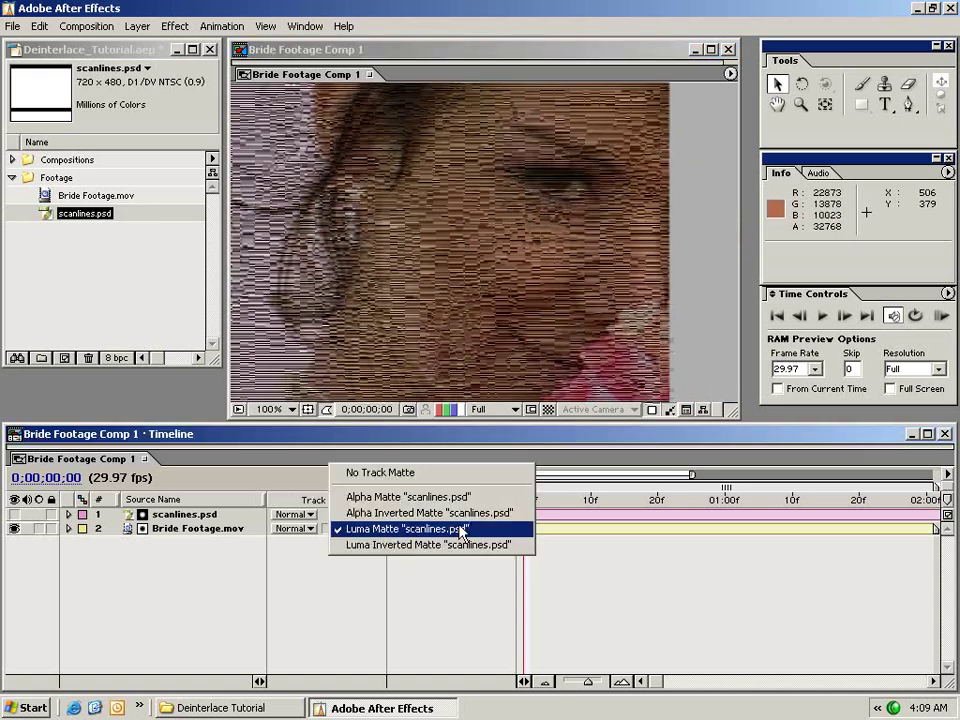
click(443, 546)
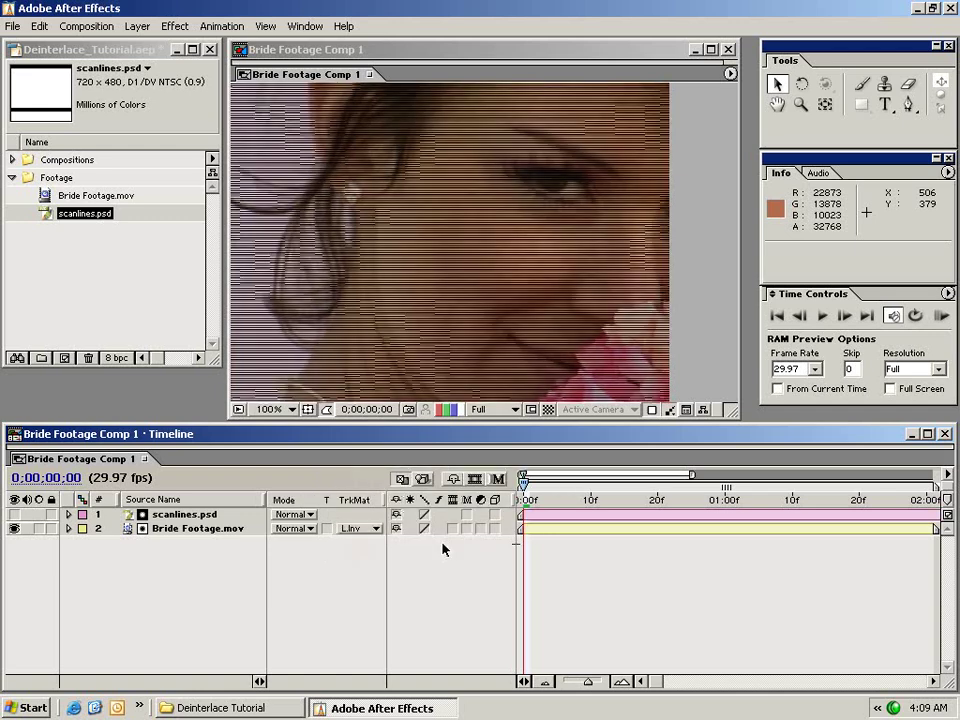
drag(409, 214, 465, 326)
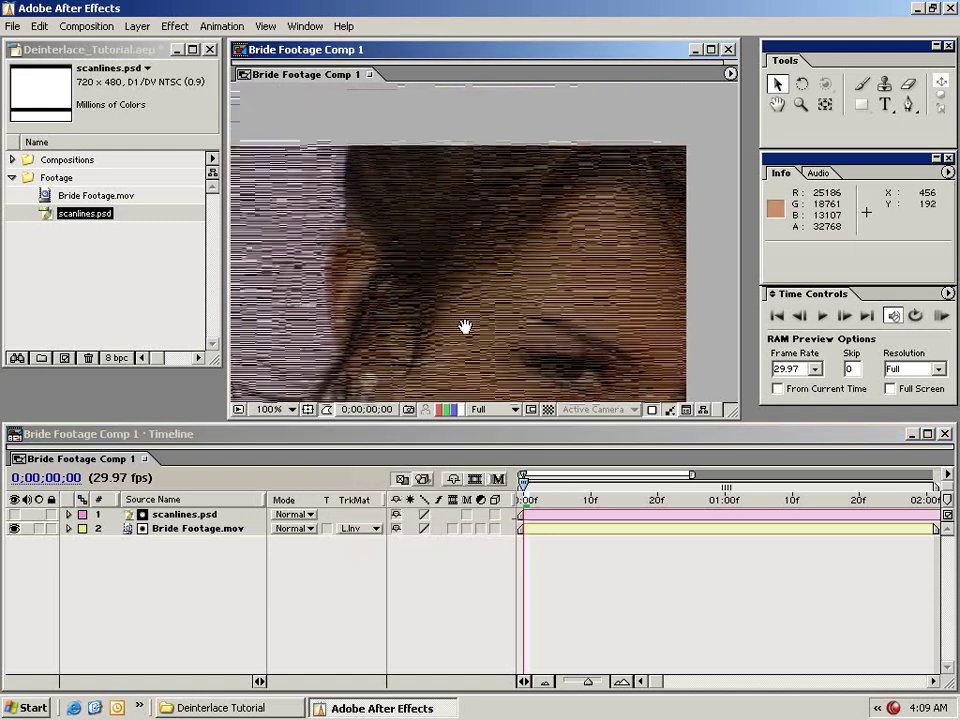
click(363, 529)
click(385, 513)
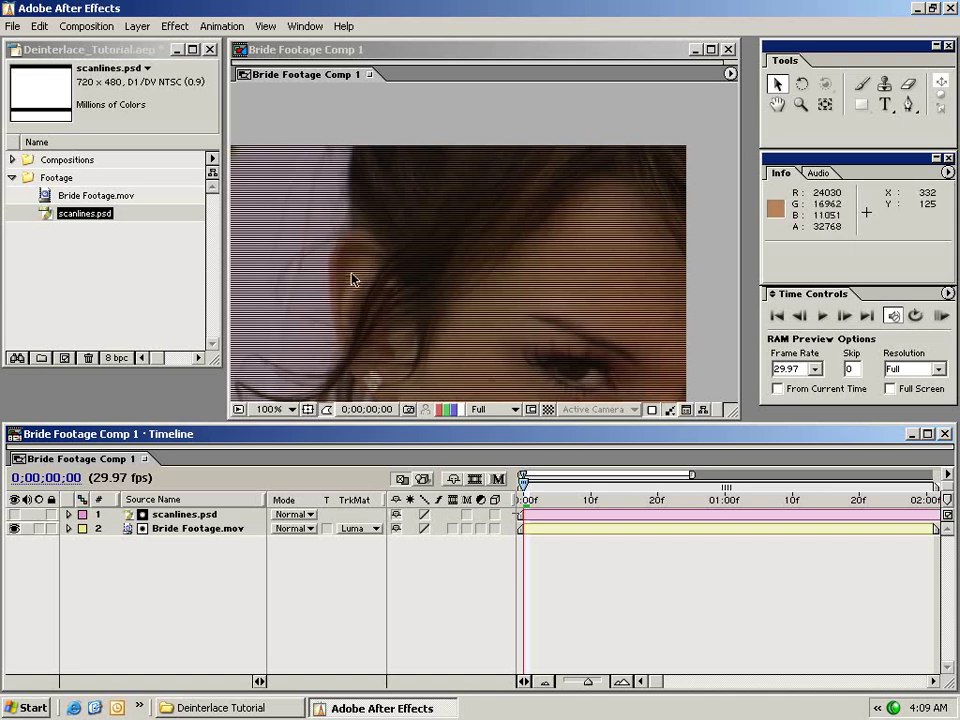
Examine the gaps between the matted footage's scanlines, showing the transparency grid briefly and hiding it again
drag(348, 311, 397, 210)
drag(410, 285, 424, 217)
drag(463, 305, 362, 275)
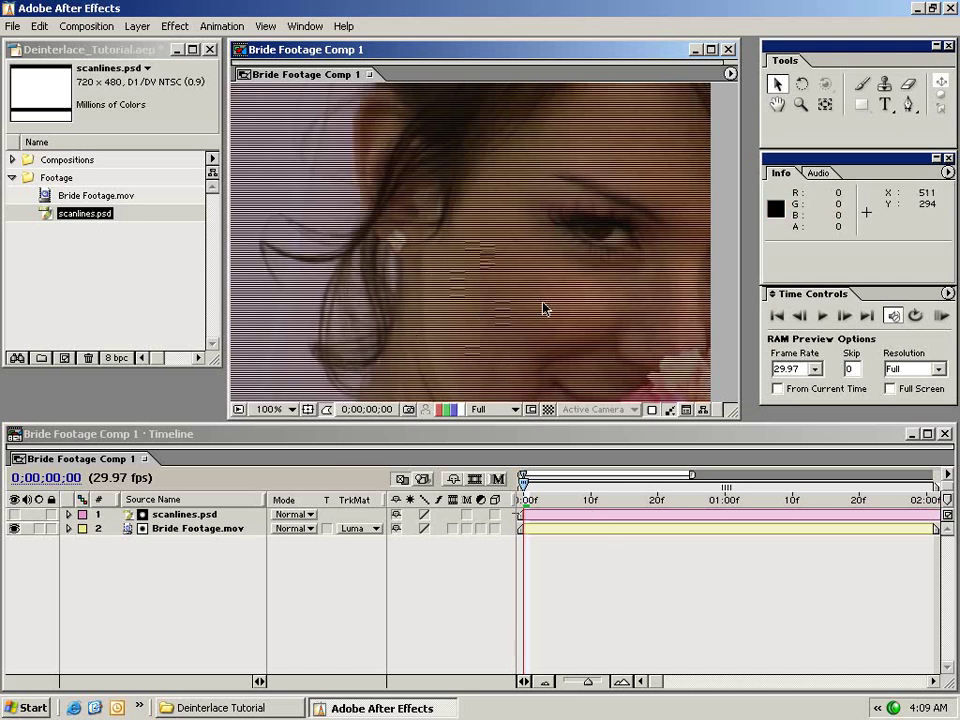
click(548, 409)
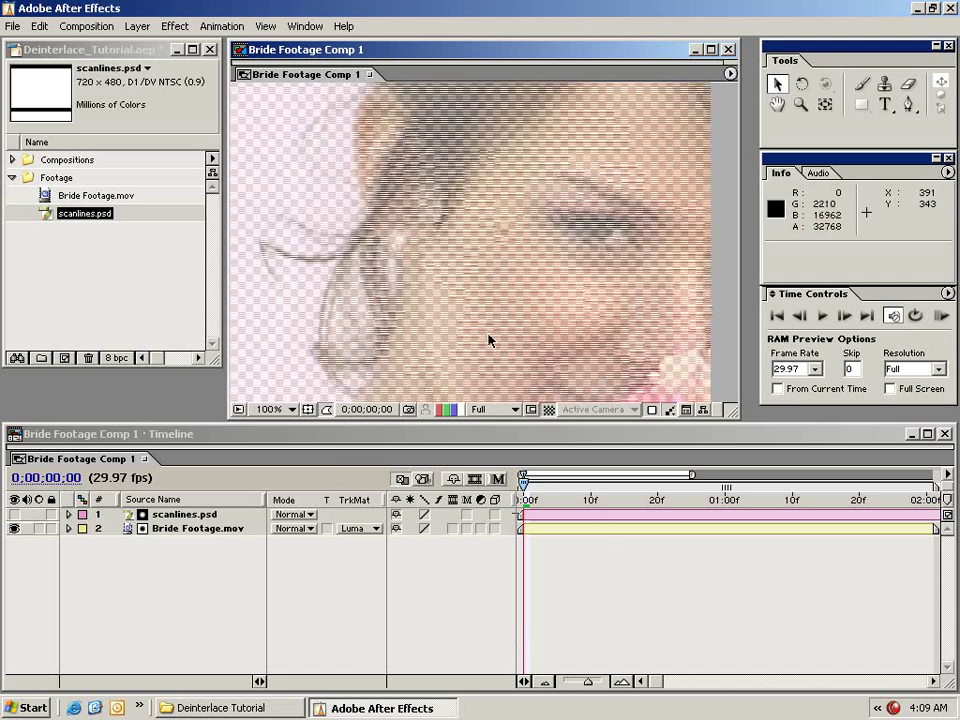
click(548, 410)
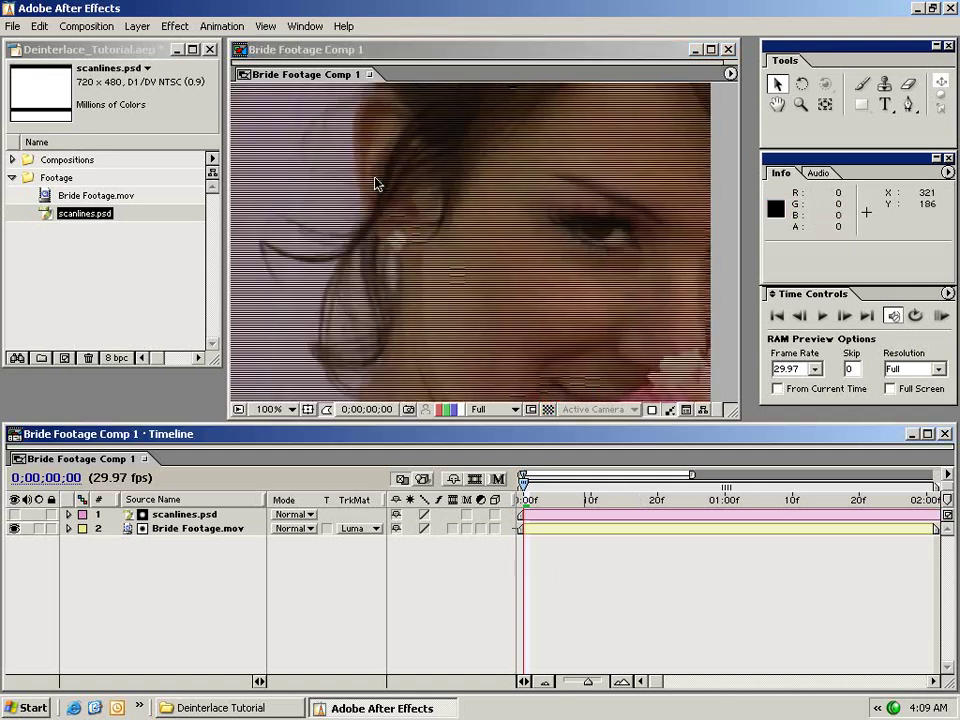
drag(519, 317, 528, 288)
Pre-compose the scanlines.psd and Bride Footage.mov layers together as "Deinterlace Comp", moving all attributes into the new composition
click(556, 515)
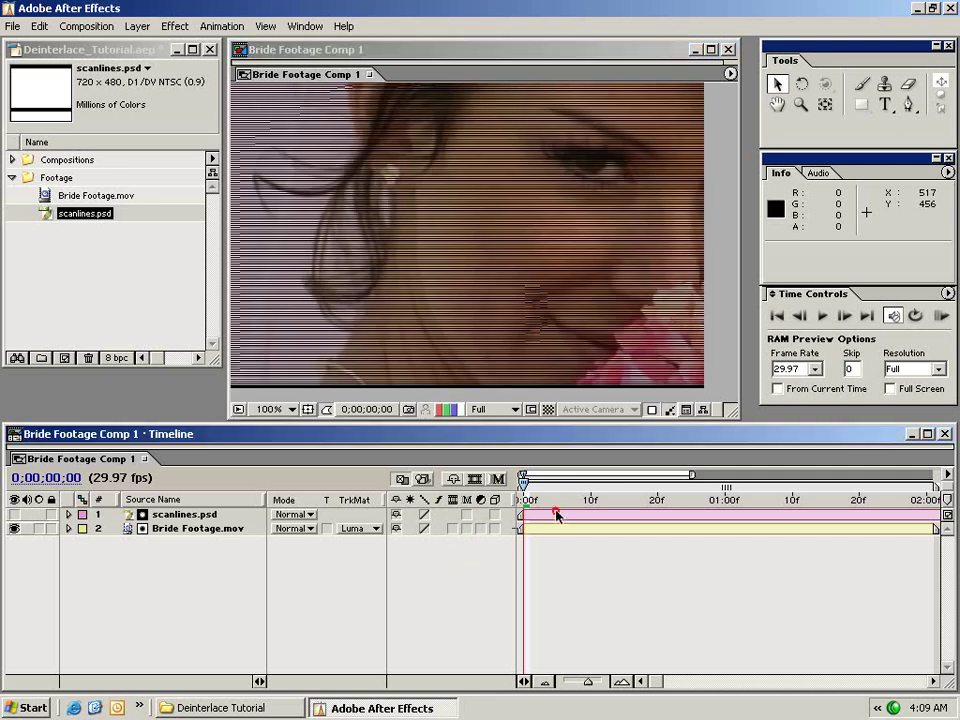
click(556, 529)
click(556, 515)
click(556, 529)
key(ctrl+shift+a)
click(541, 530)
shift+click(549, 515)
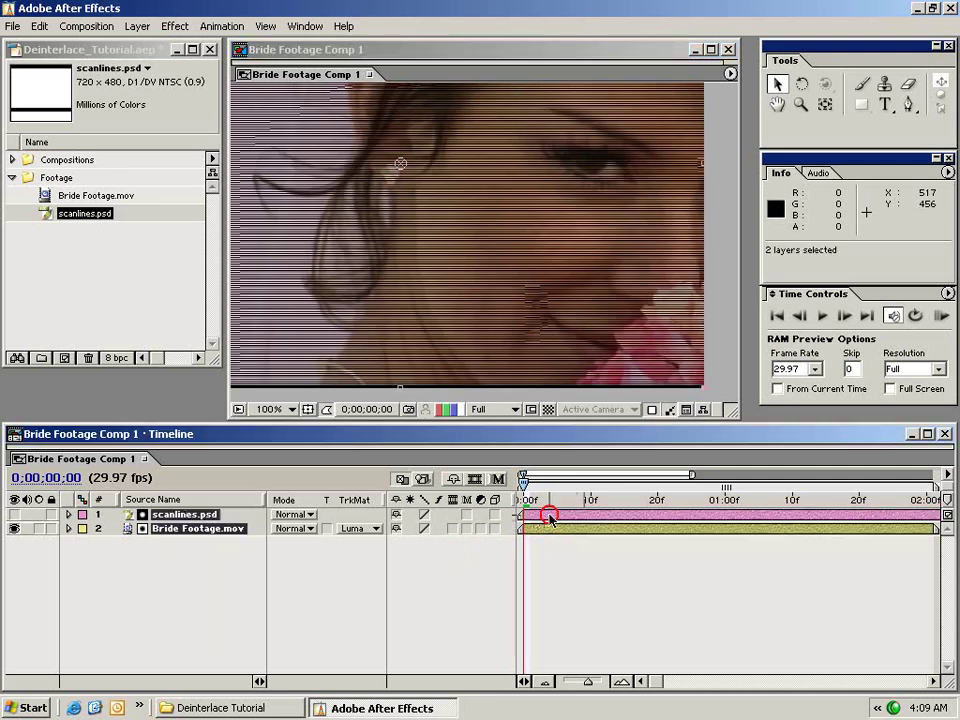
click(138, 27)
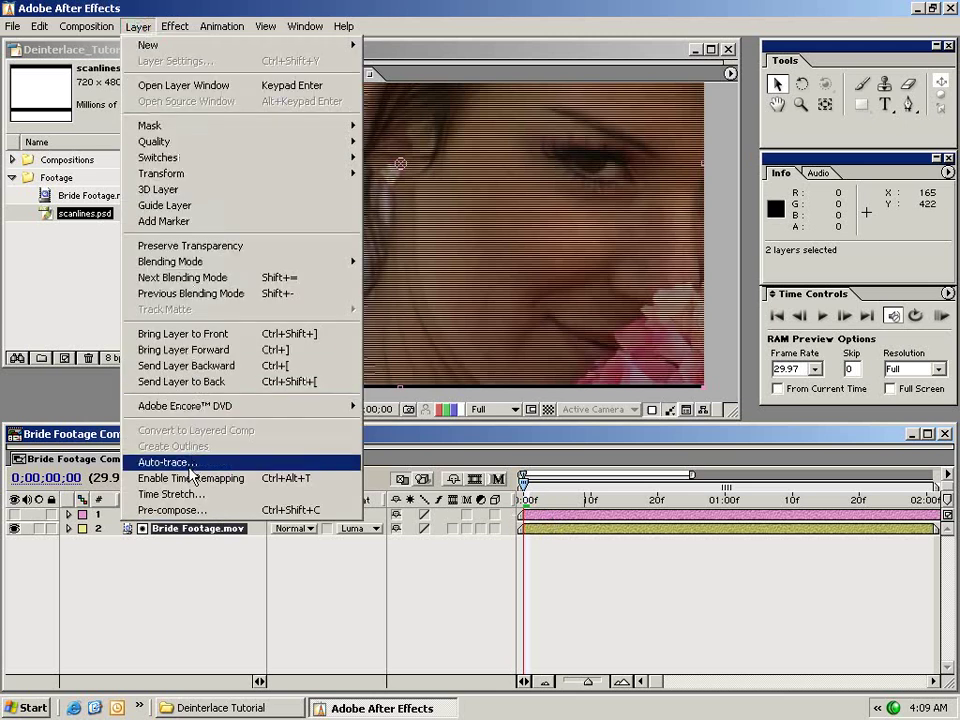
click(188, 511)
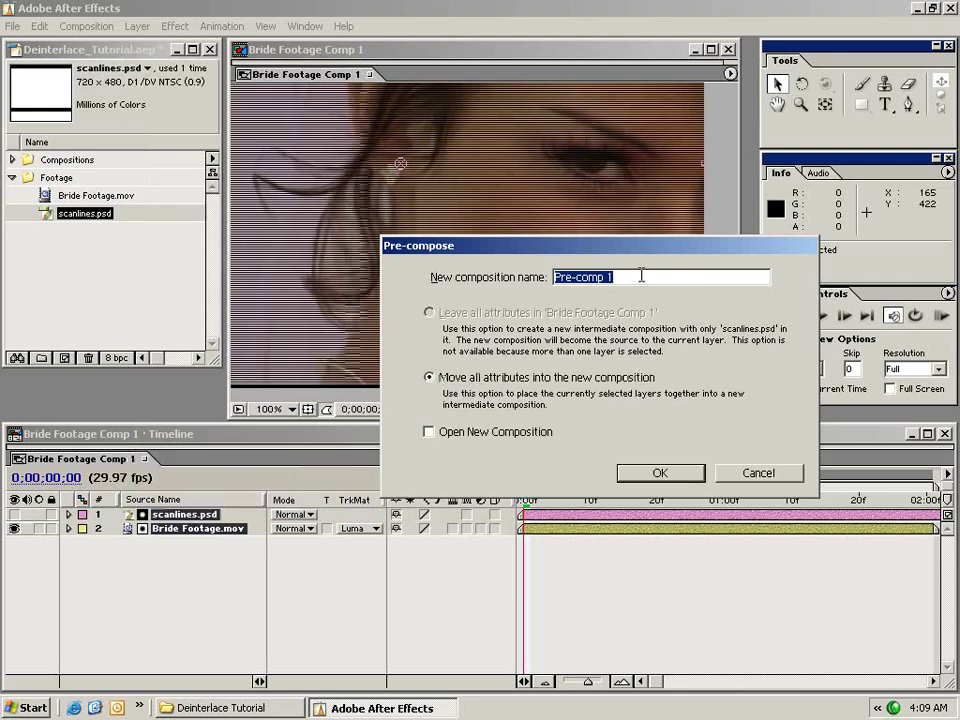
text(Deinterlace C)
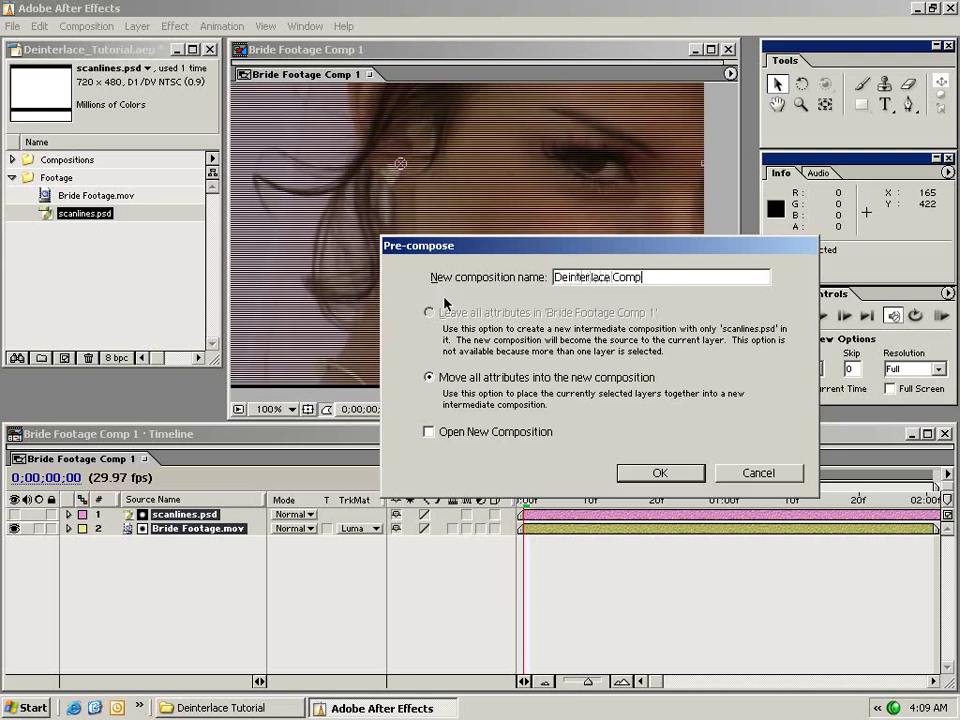
text(omp)
click(681, 470)
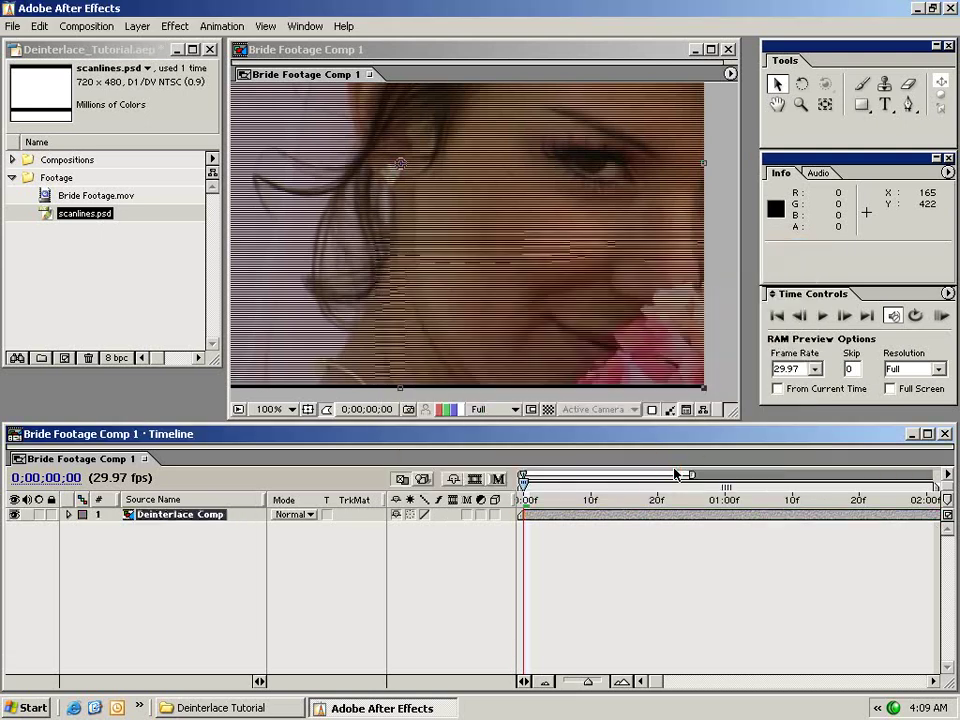
Duplicate the Deinterlace Comp layer in Bride Footage Comp 1
mouse_move(524, 471)
mouse_down()
mouse_move(575, 471)
mouse_move(520, 471)
mouse_up()
click(590, 515)
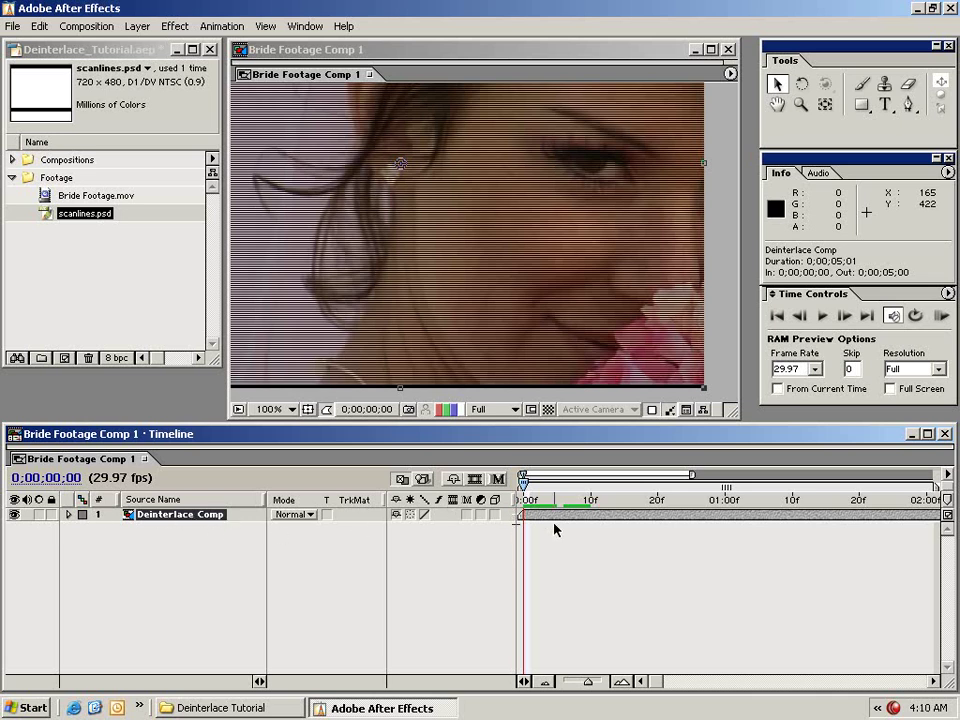
click(40, 26)
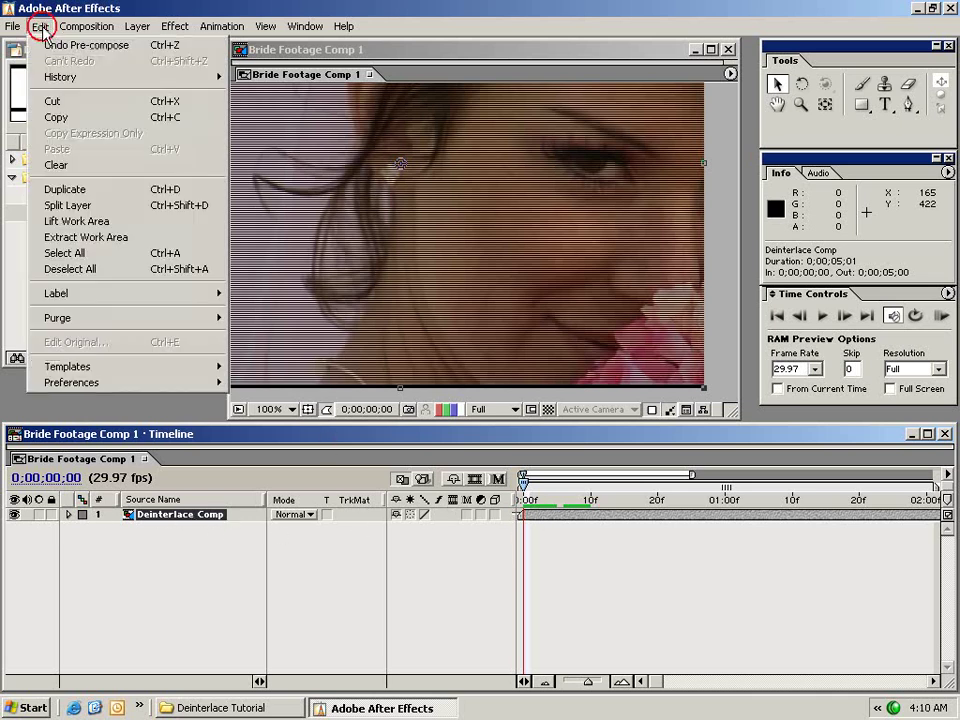
click(122, 191)
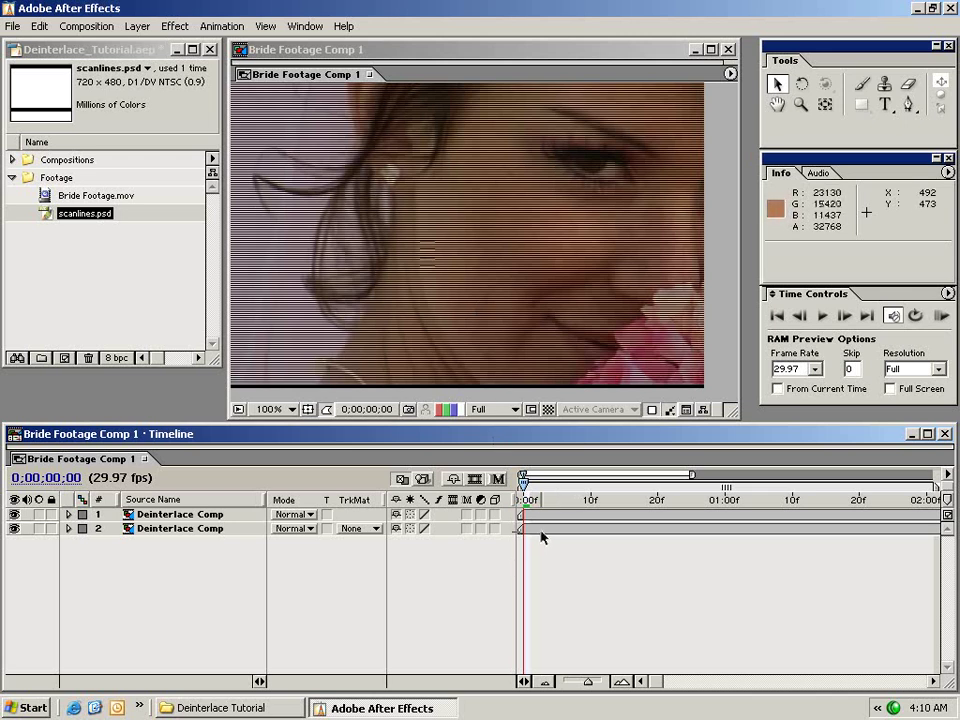
Apply a Directional Blur effect to the lower Deinterlace Comp layer, and reposition and resize its effect controls window
click(168, 531)
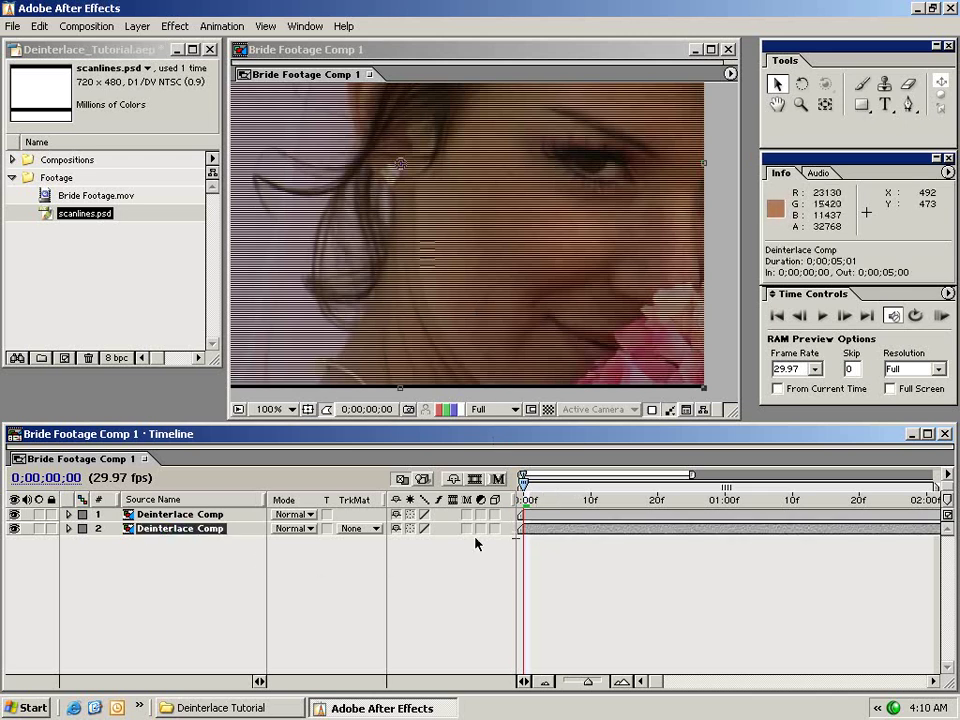
click(173, 26)
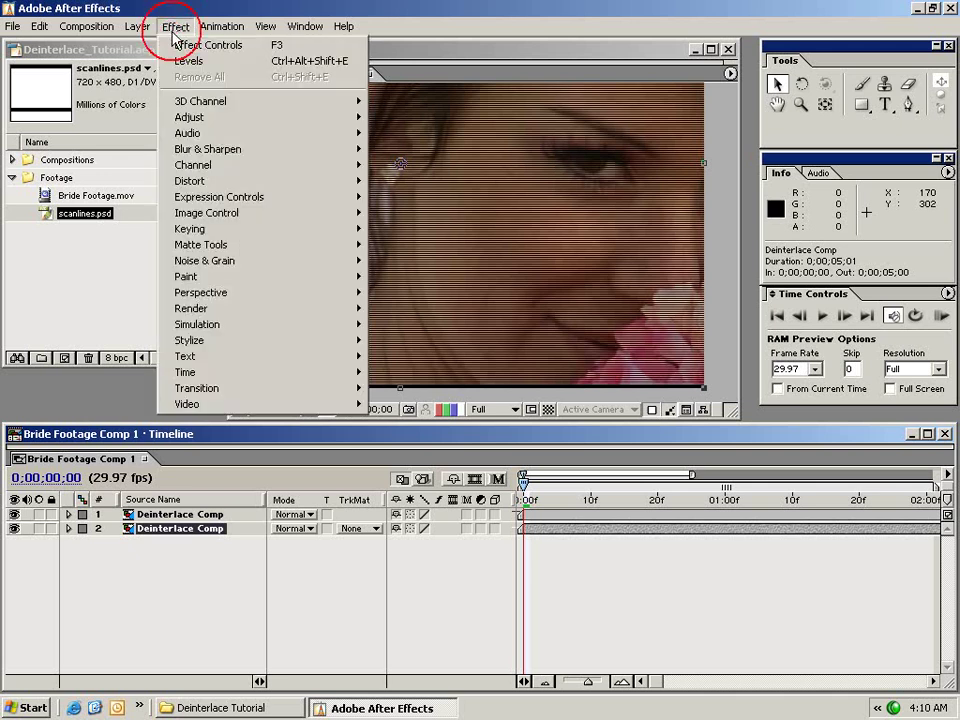
mouse_move(220, 149)
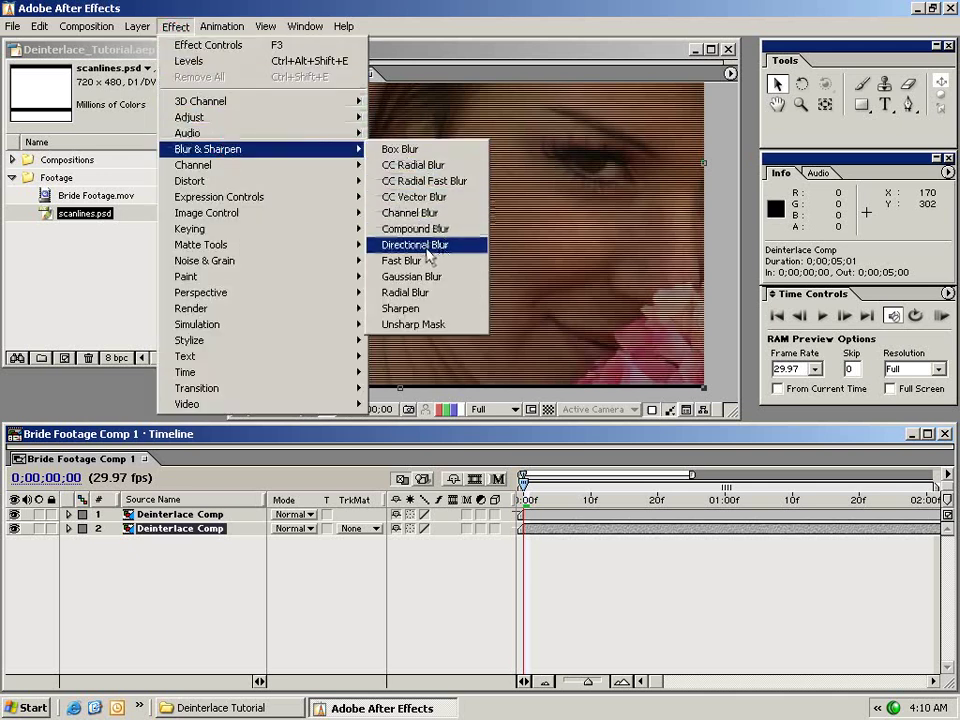
click(474, 246)
drag(666, 250, 572, 250)
drag(672, 380, 593, 530)
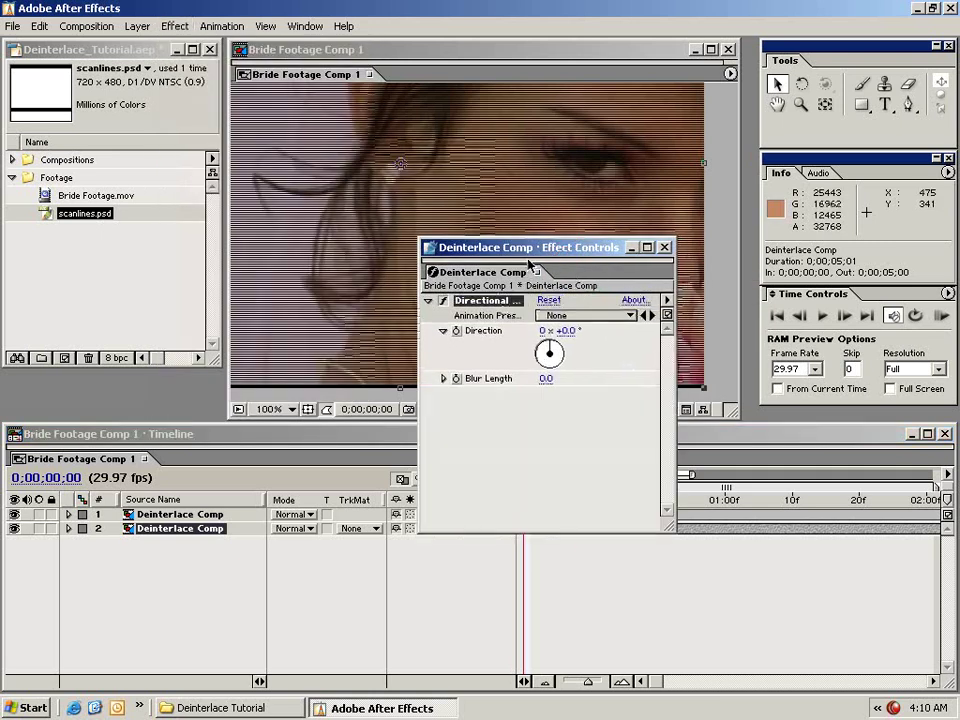
Set the Directional Blur's Blur Length to 1.0 on the lower Deinterlace Comp layer
drag(579, 245, 862, 419)
click(822, 550)
key(Return)
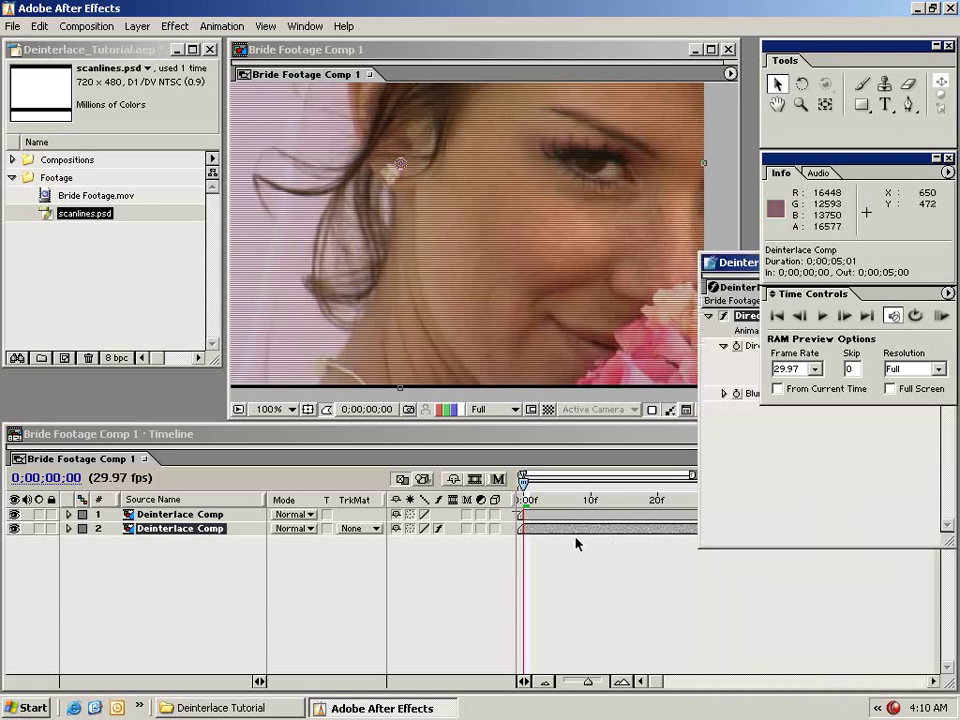
Apply a Levels effect to the lower Deinterlace Comp layer and bring its effect controls window fully into view
click(141, 557)
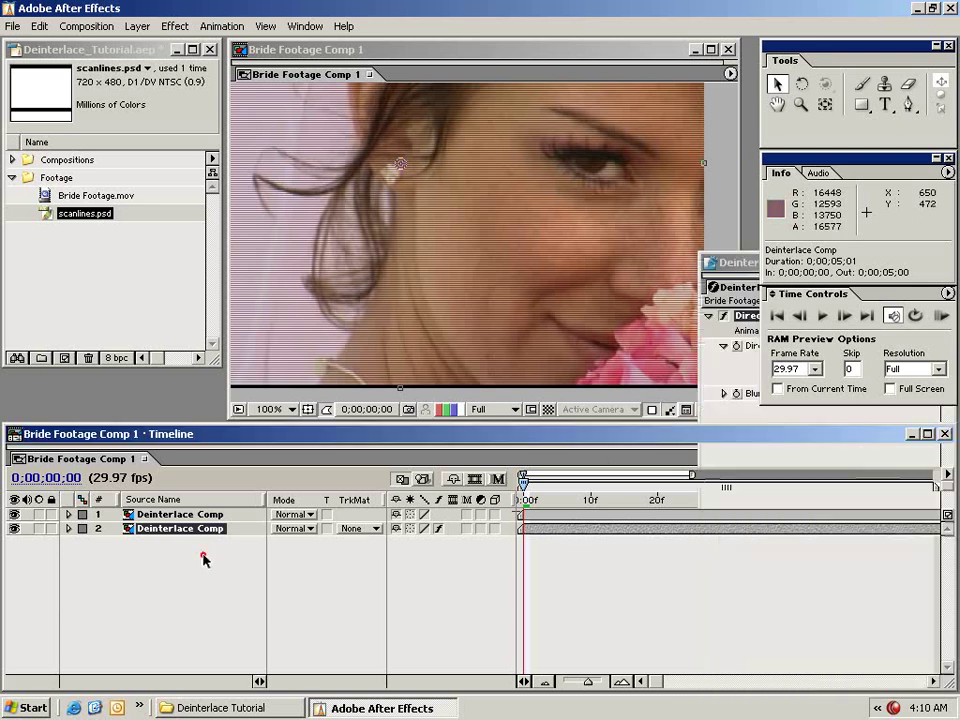
click(547, 531)
click(175, 26)
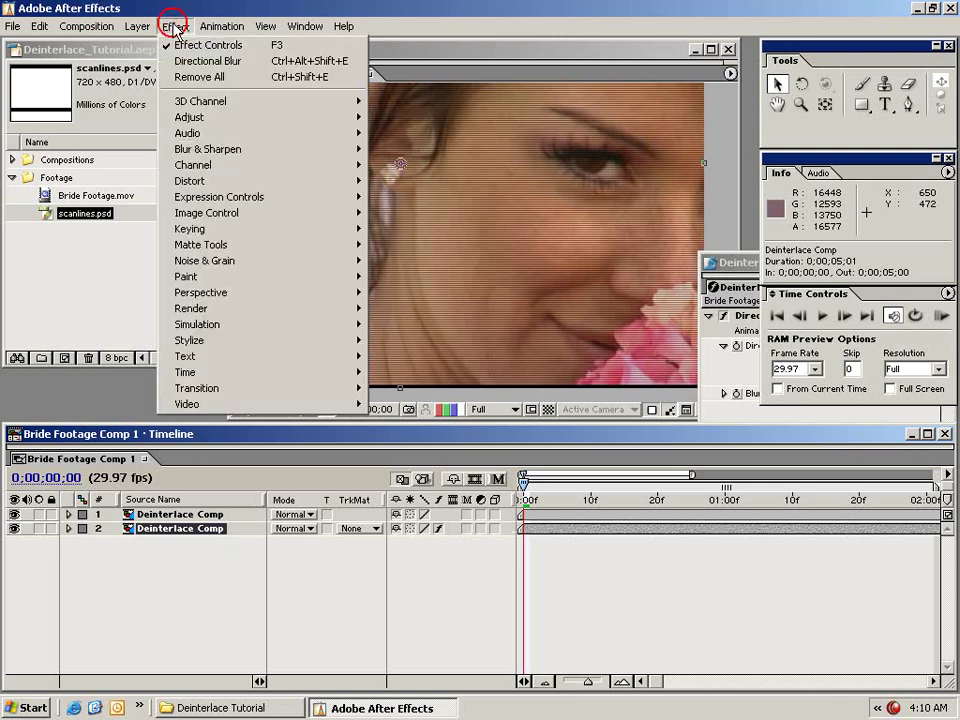
mouse_move(340, 117)
click(400, 292)
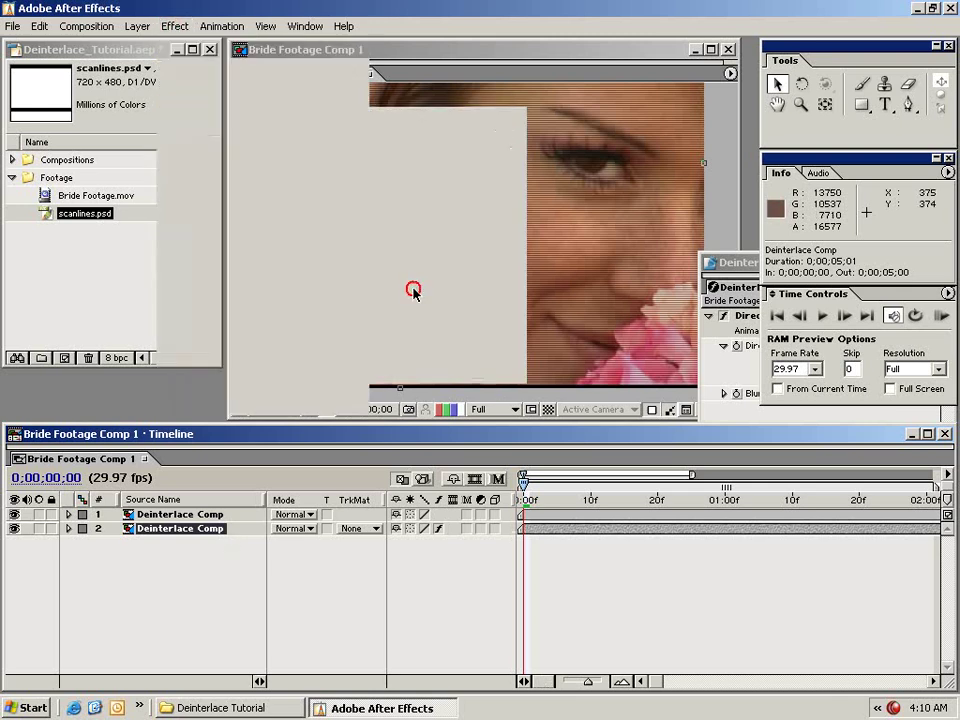
drag(706, 281, 306, 365)
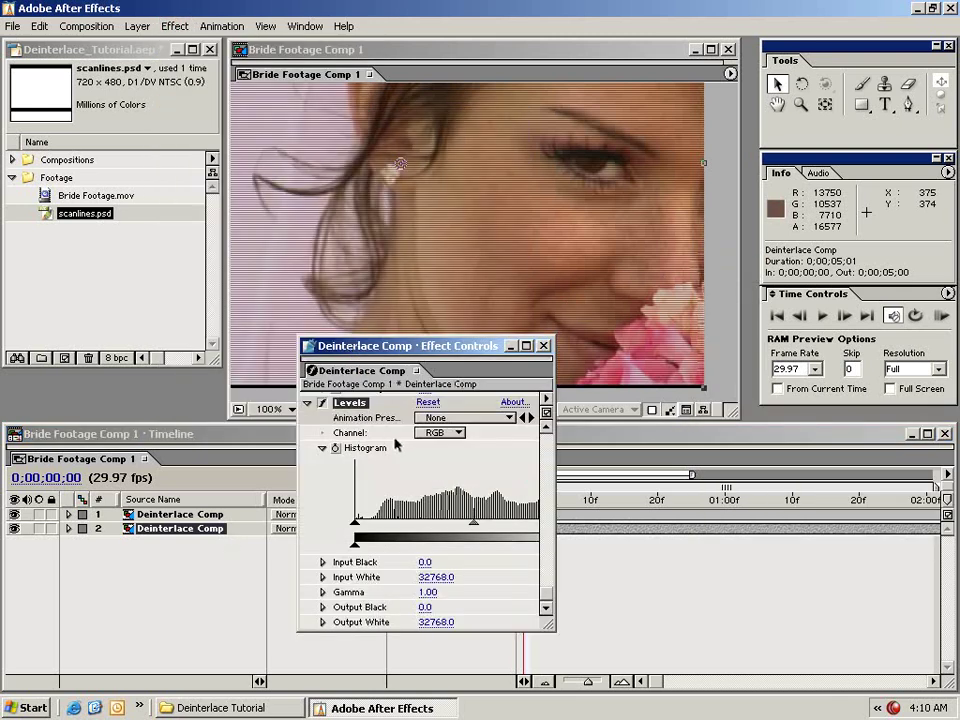
Switch Levels to the Alpha channel, lower Alpha Input White to about 8481, and shrink and move the effect controls window off the footage
click(440, 432)
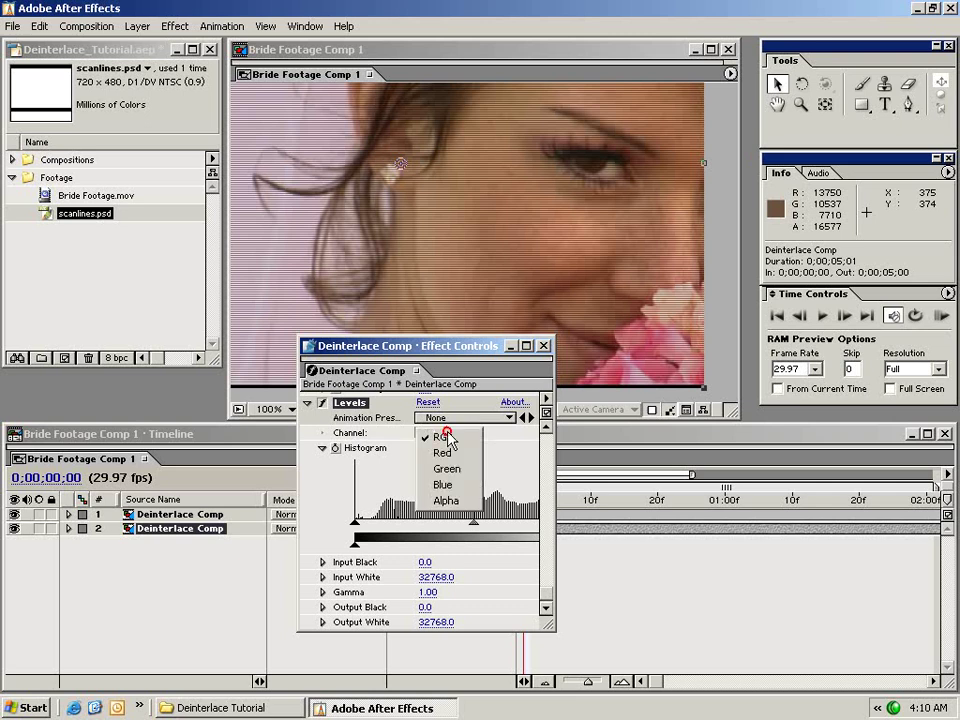
click(445, 501)
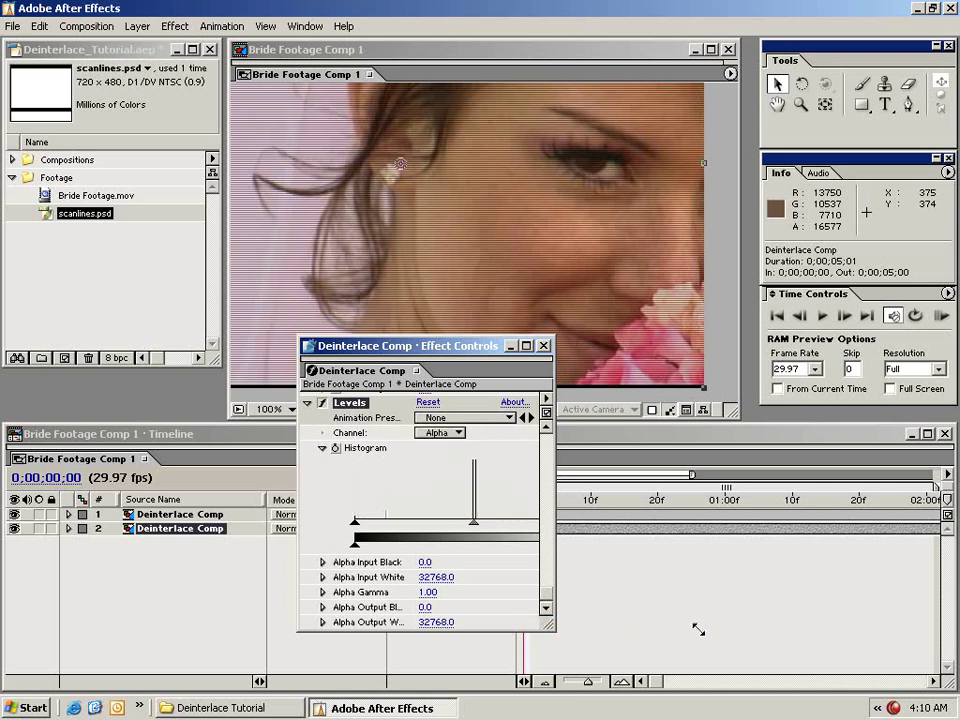
drag(698, 629, 706, 633)
drag(594, 531, 416, 536)
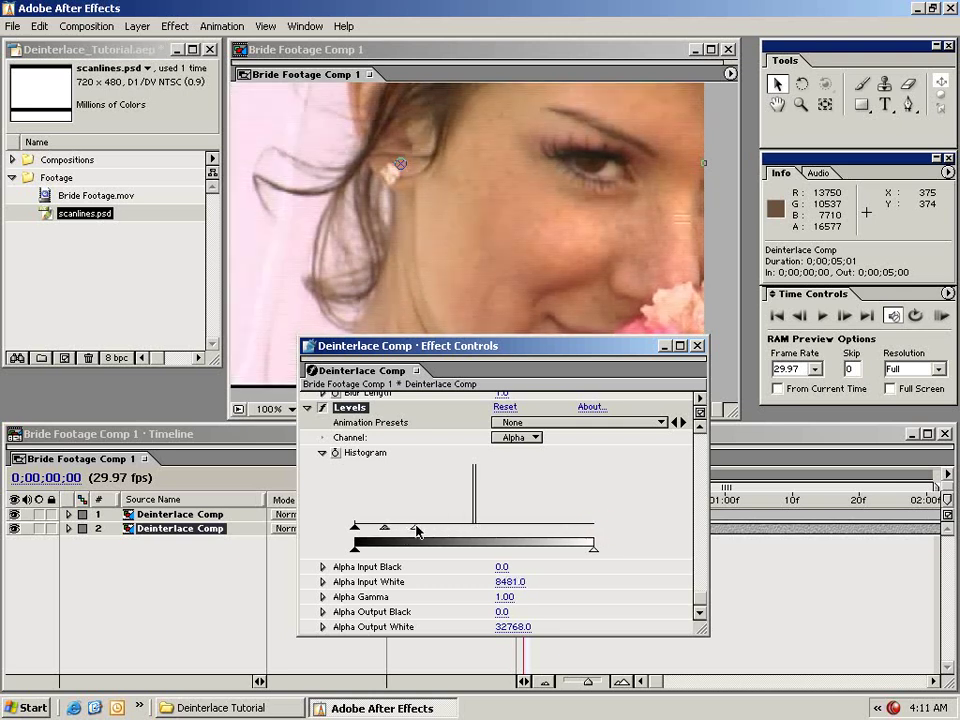
drag(700, 630, 552, 524)
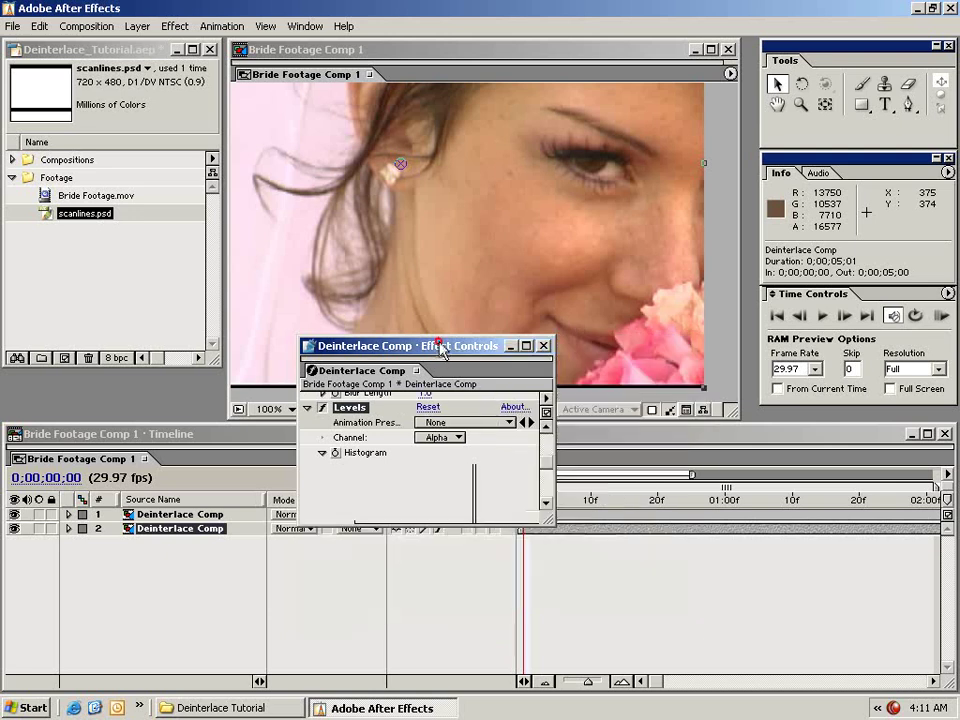
drag(440, 347, 683, 556)
Examine the filled scanlines around the bride's hair, ear and face, and scrub the composition to 0;00;00;13 to check the moving footage
drag(392, 154, 472, 235)
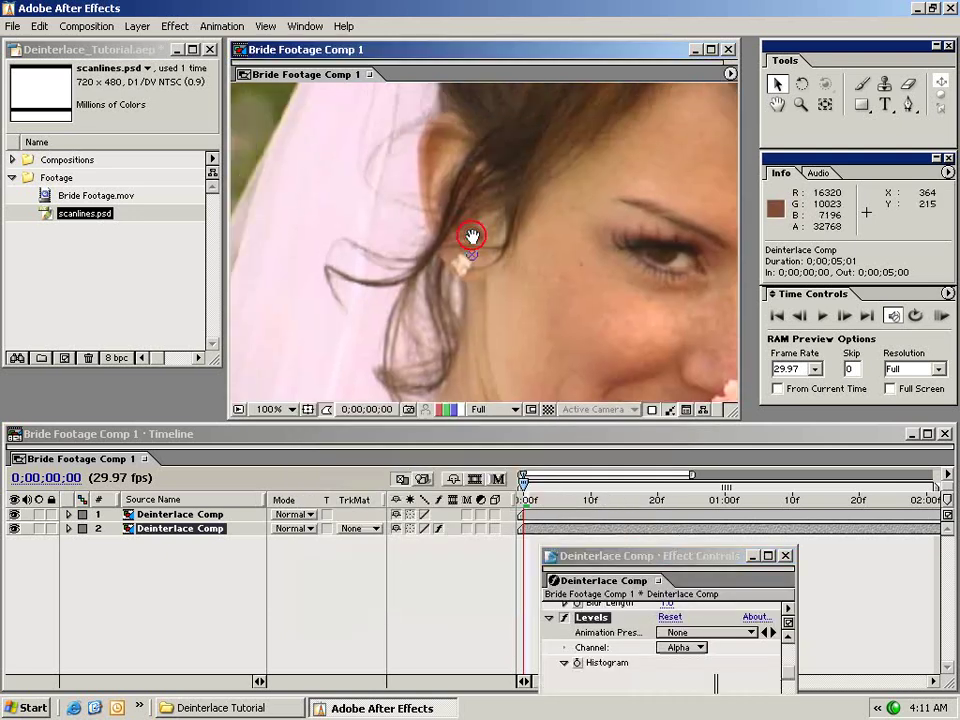
drag(532, 175, 482, 259)
drag(531, 301, 506, 178)
drag(463, 316, 506, 300)
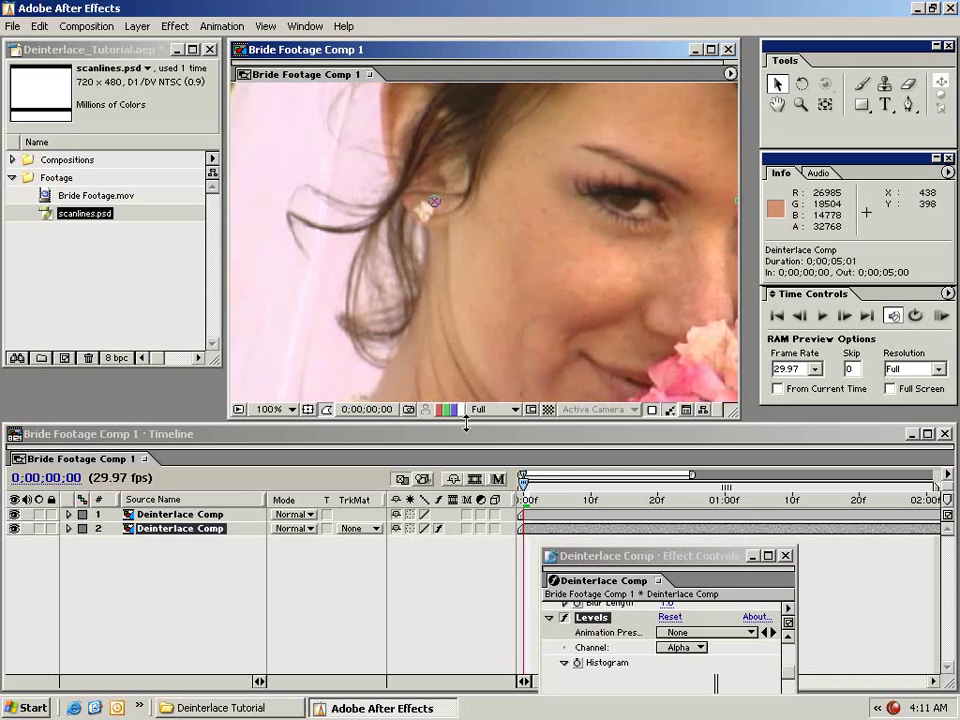
drag(563, 366, 445, 272)
drag(510, 268, 735, 366)
drag(574, 269, 554, 291)
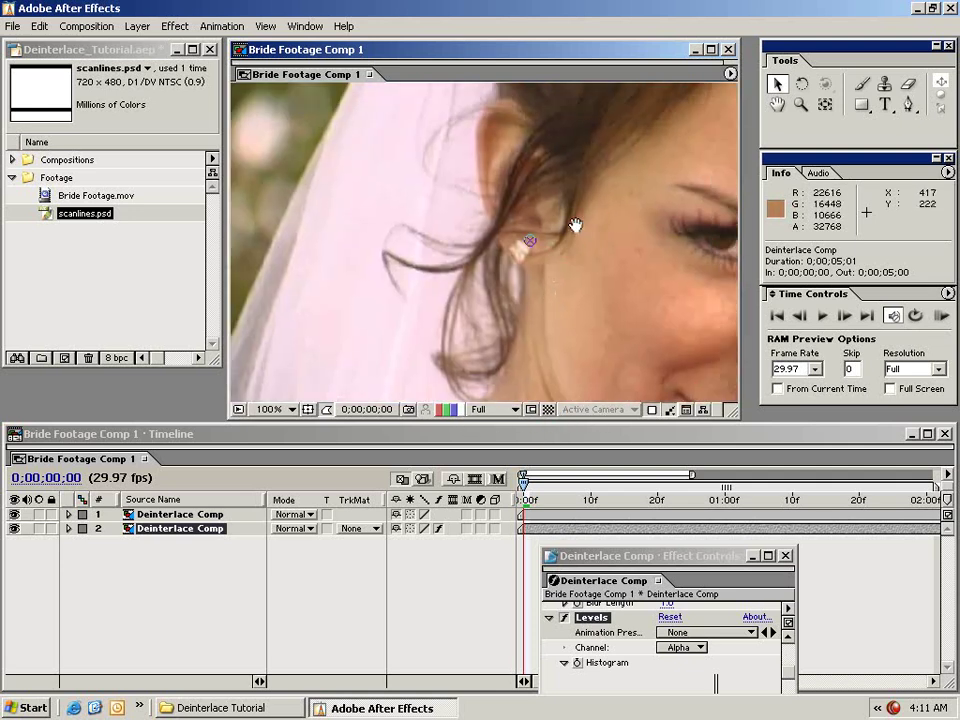
drag(574, 225, 542, 245)
drag(578, 300, 355, 298)
key(period)
drag(695, 304, 482, 224)
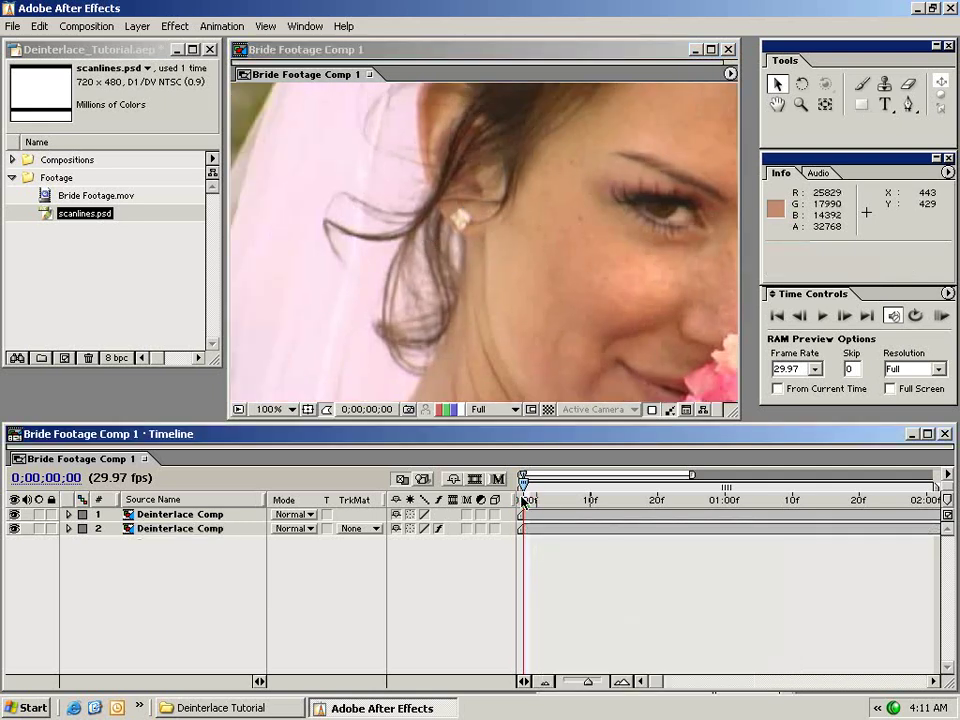
drag(522, 500, 612, 499)
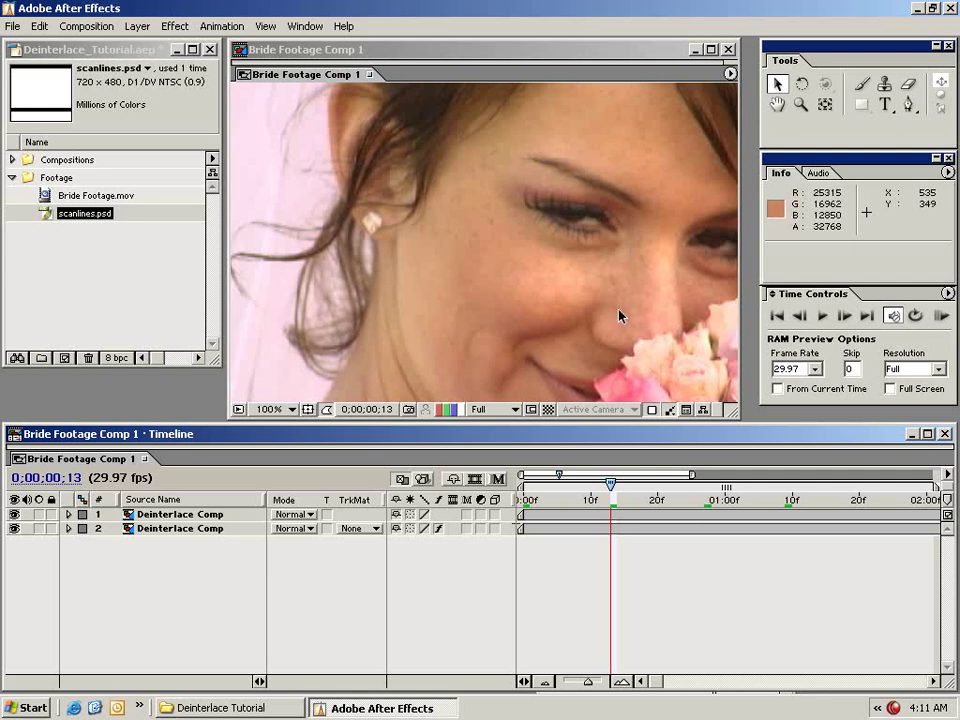